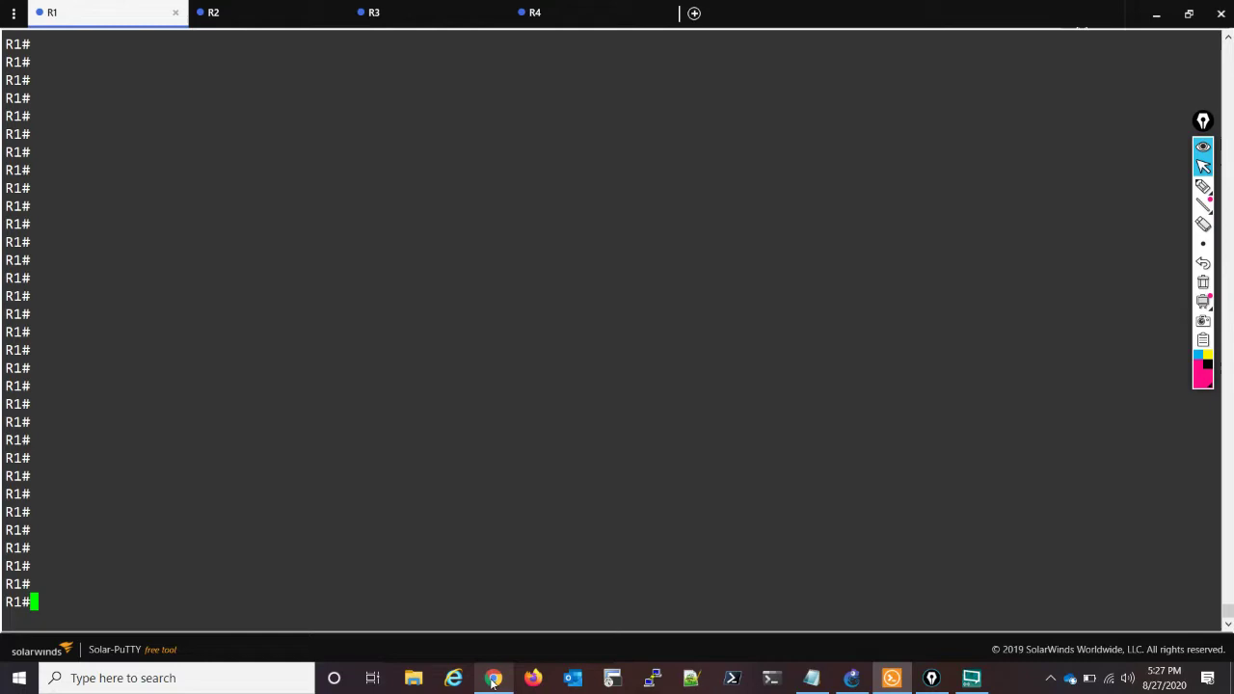
Switch to Chrome and compare how the three open Cisco Press book chapters define EIGRP feasible distance, reported distance and the feasibility condition.
left_click(492, 680)
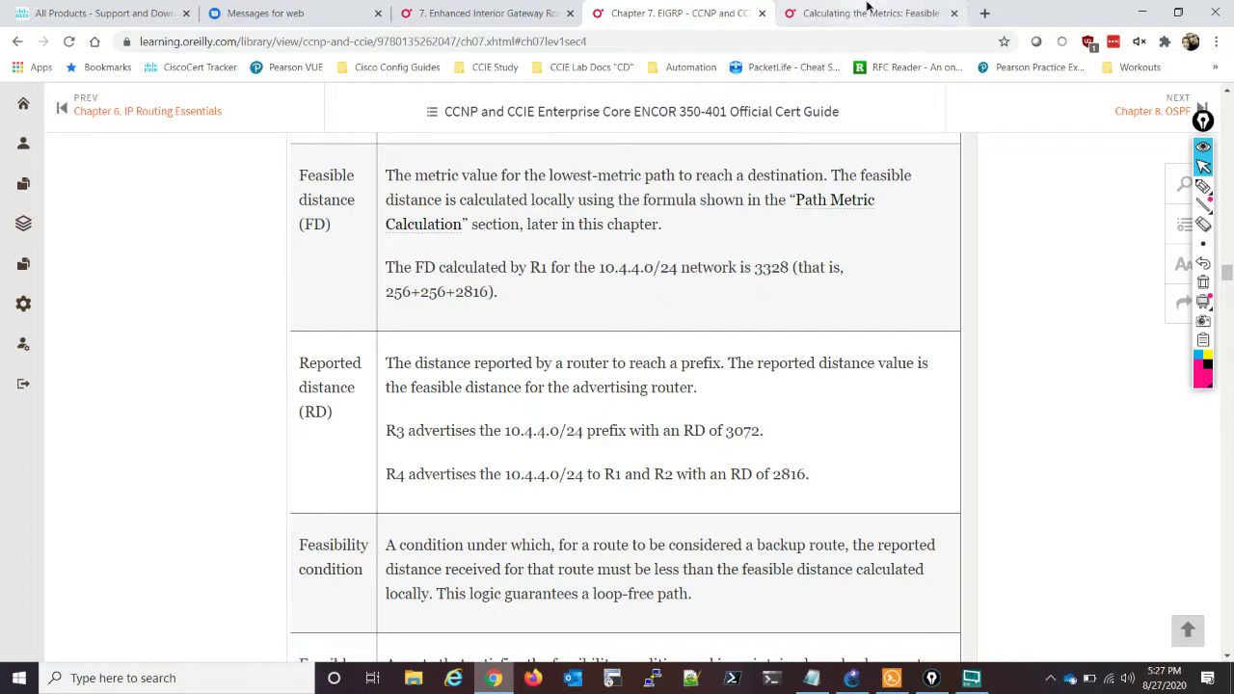
left_click(829, 13)
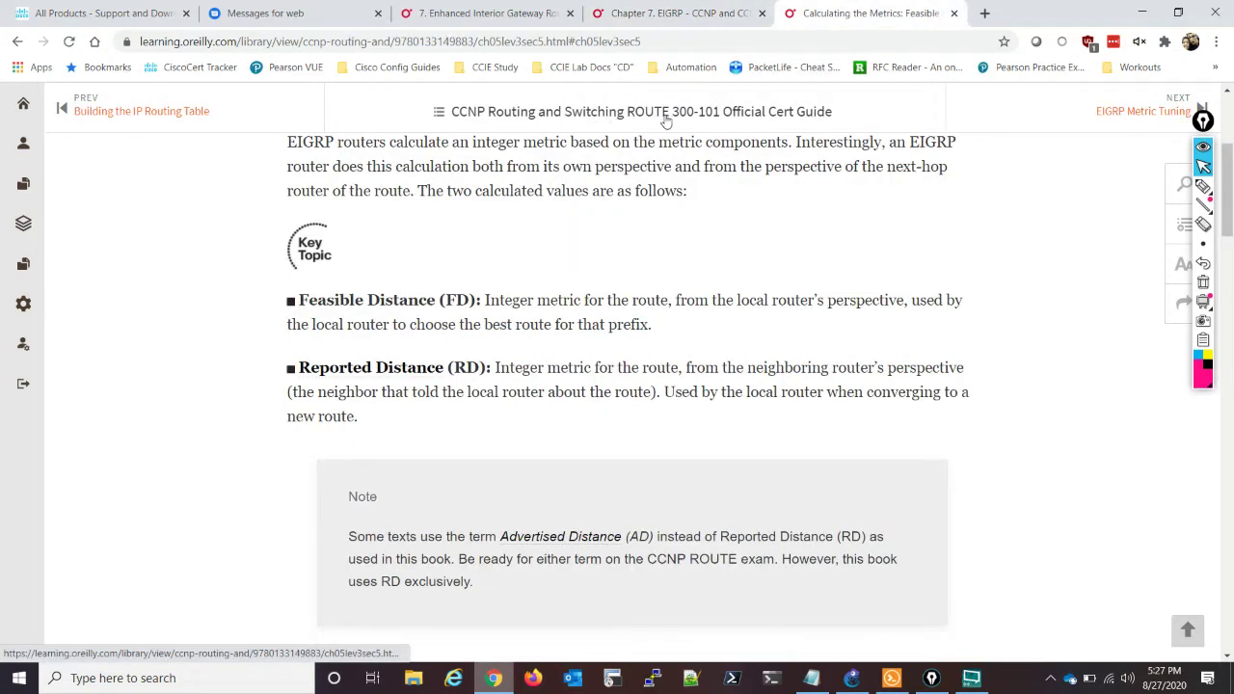
left_click(468, 12)
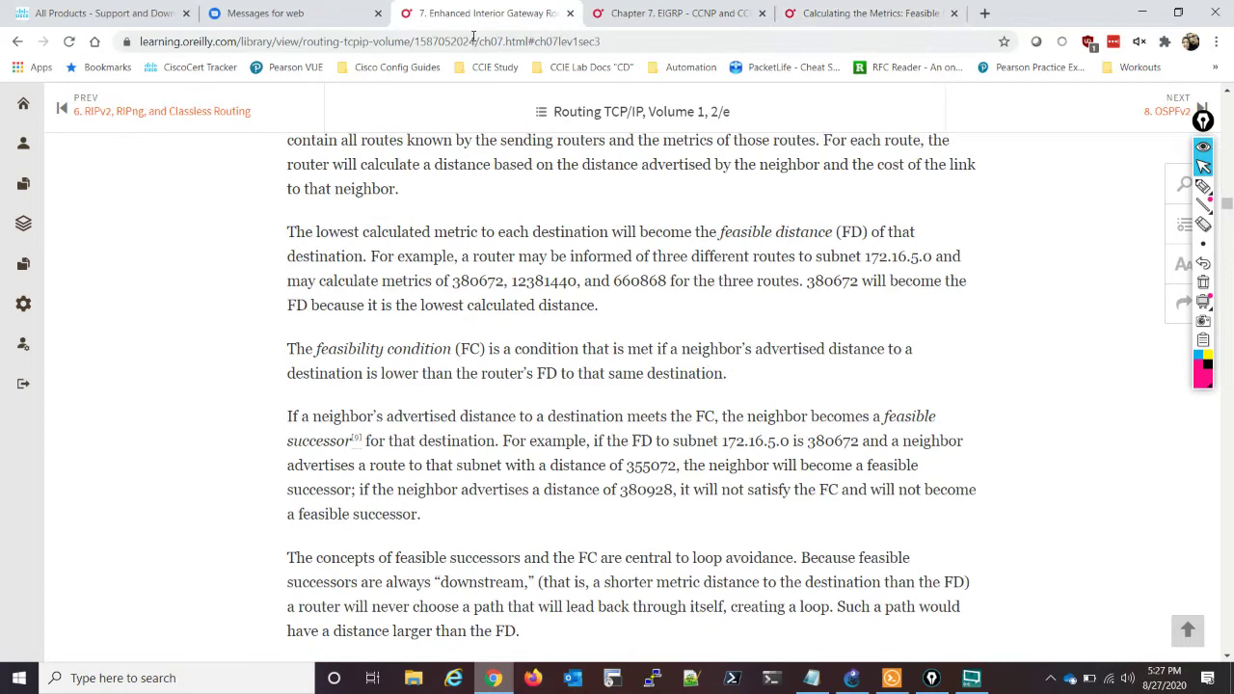
left_click(714, 20)
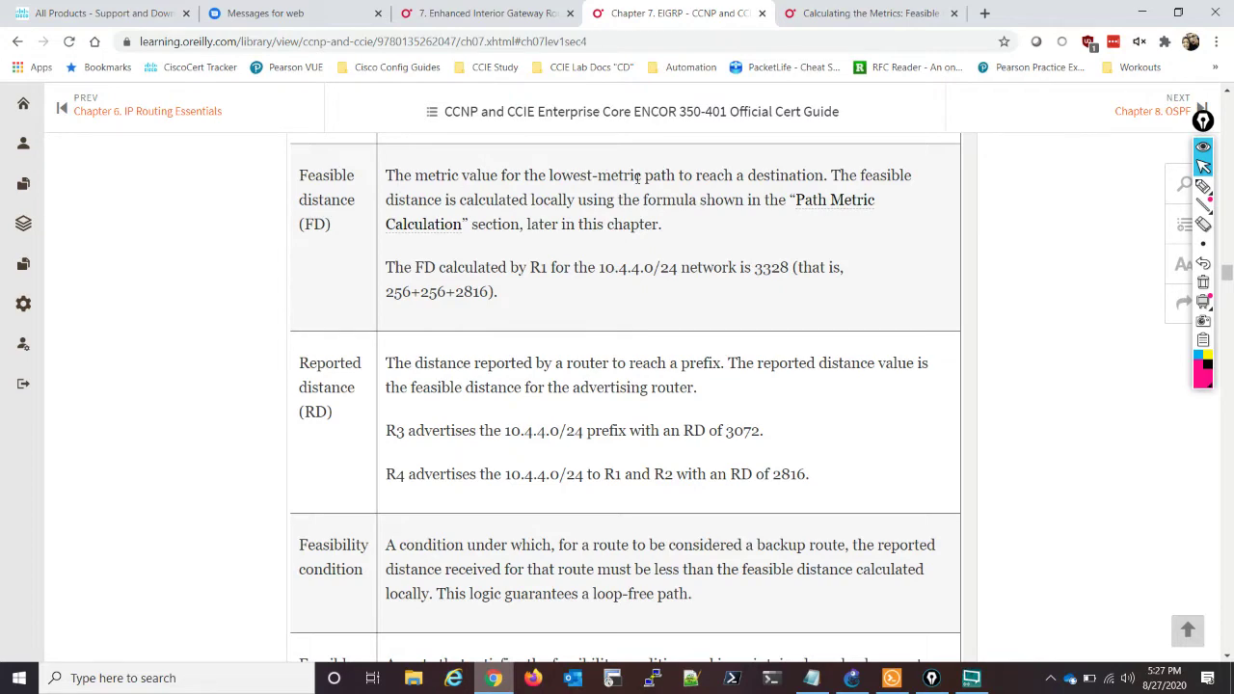
left_click(872, 19)
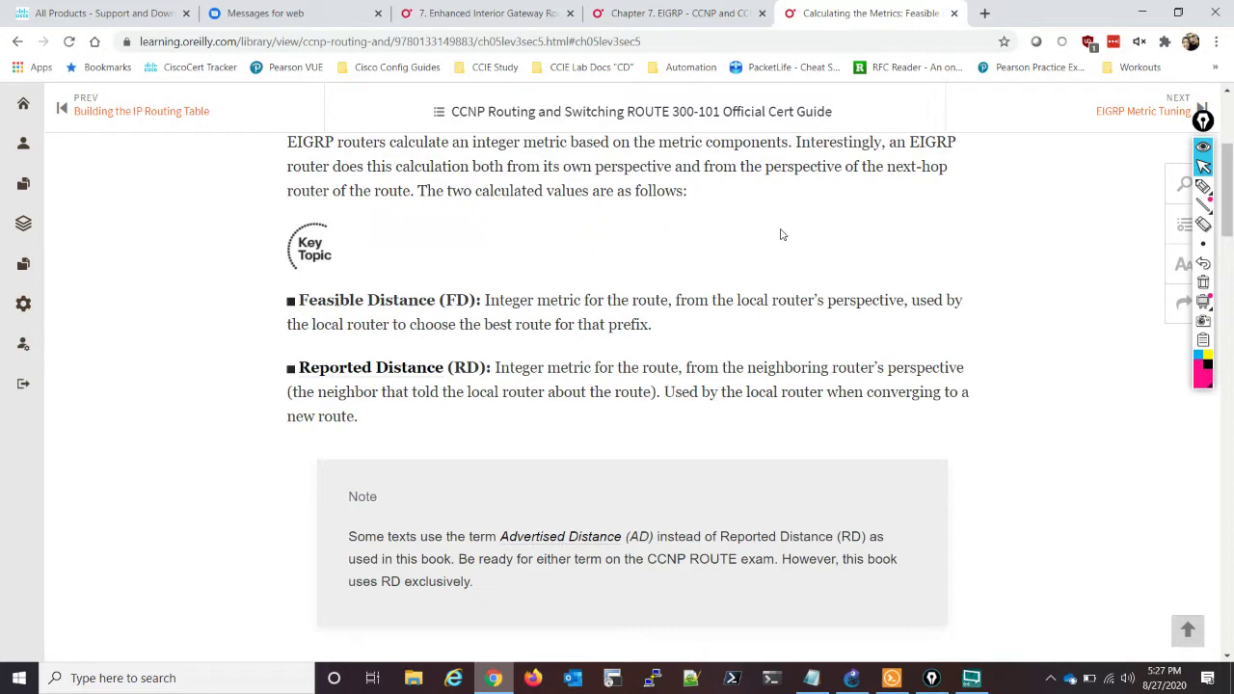
left_click(503, 12)
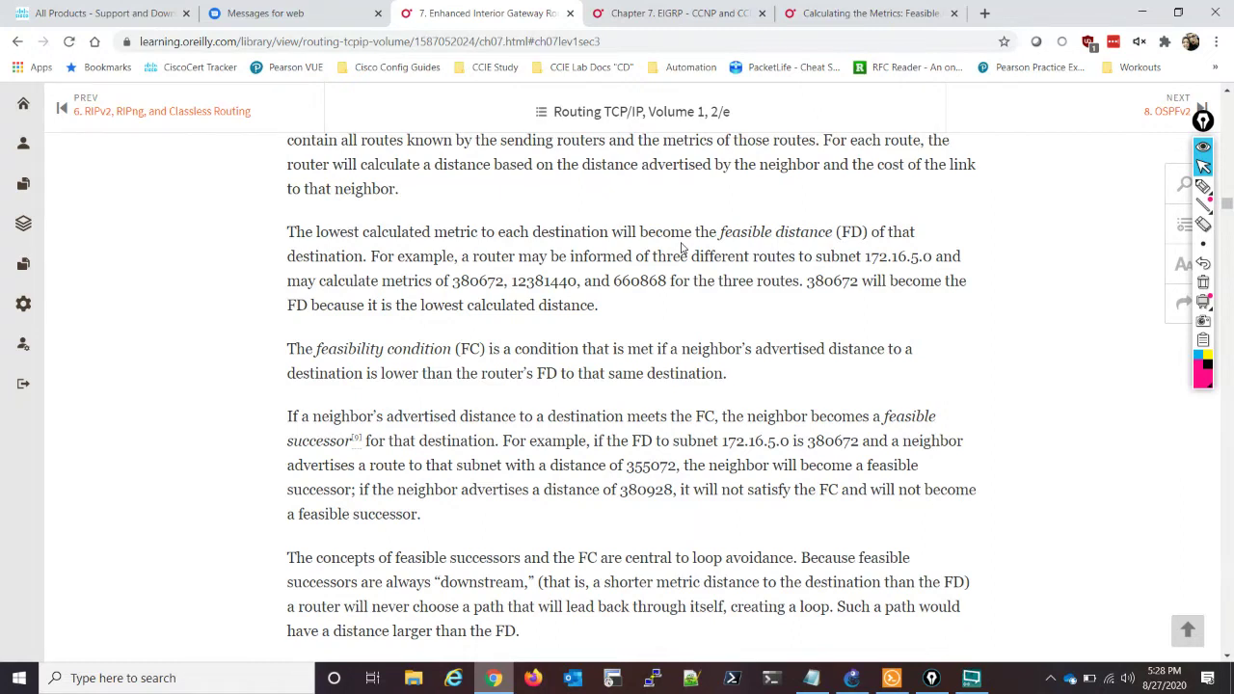
left_click(1143, 14)
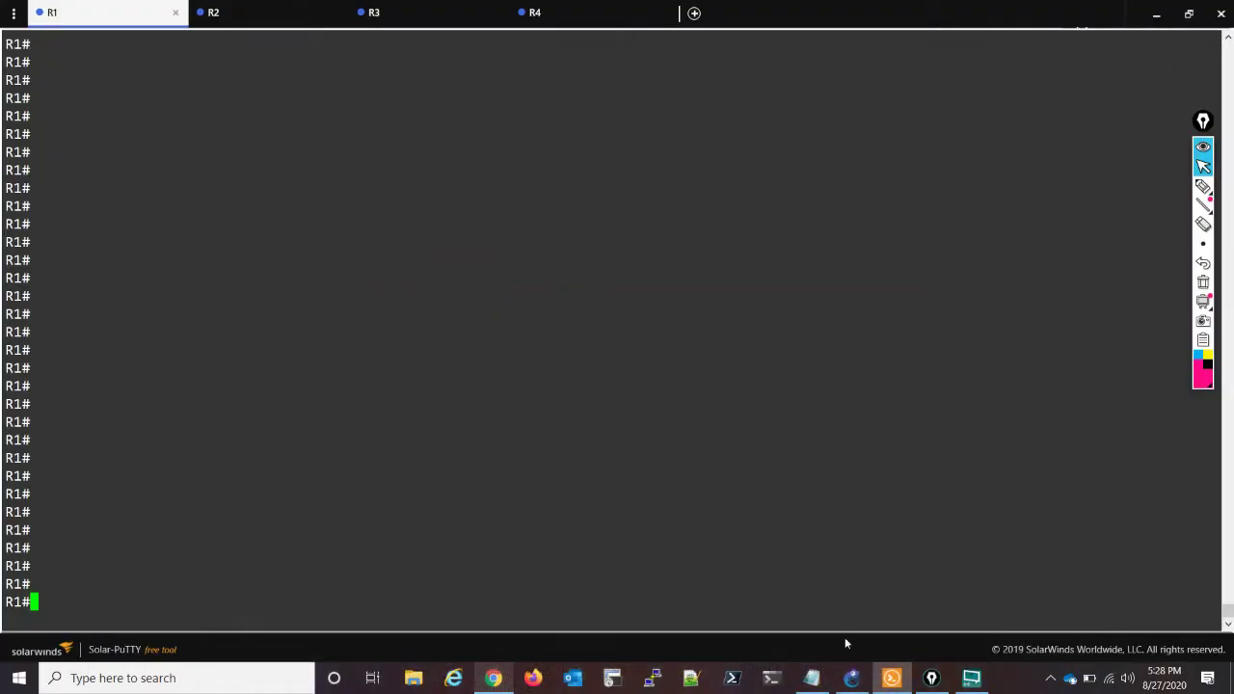
Bring up the EIGRP-FD topology in GNS3 and handwrite the subnet label 10.234.0.0/24 in pink beside Switch1.
left_click(849, 680)
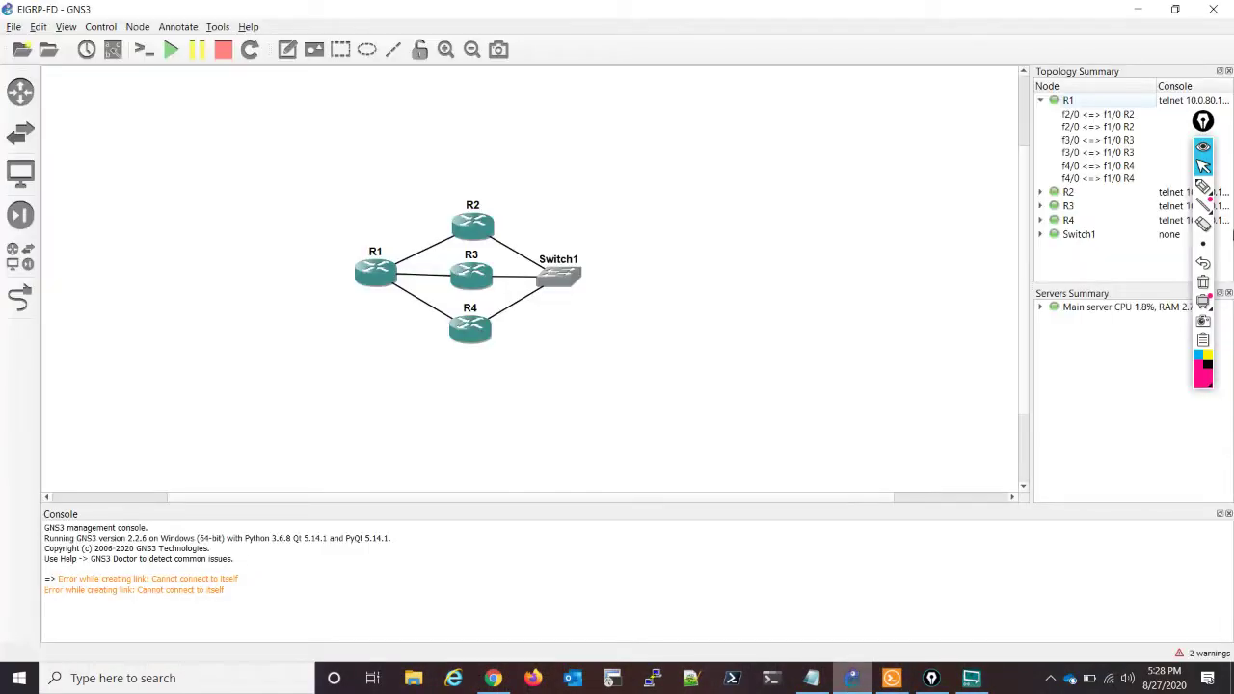
left_click(1204, 188)
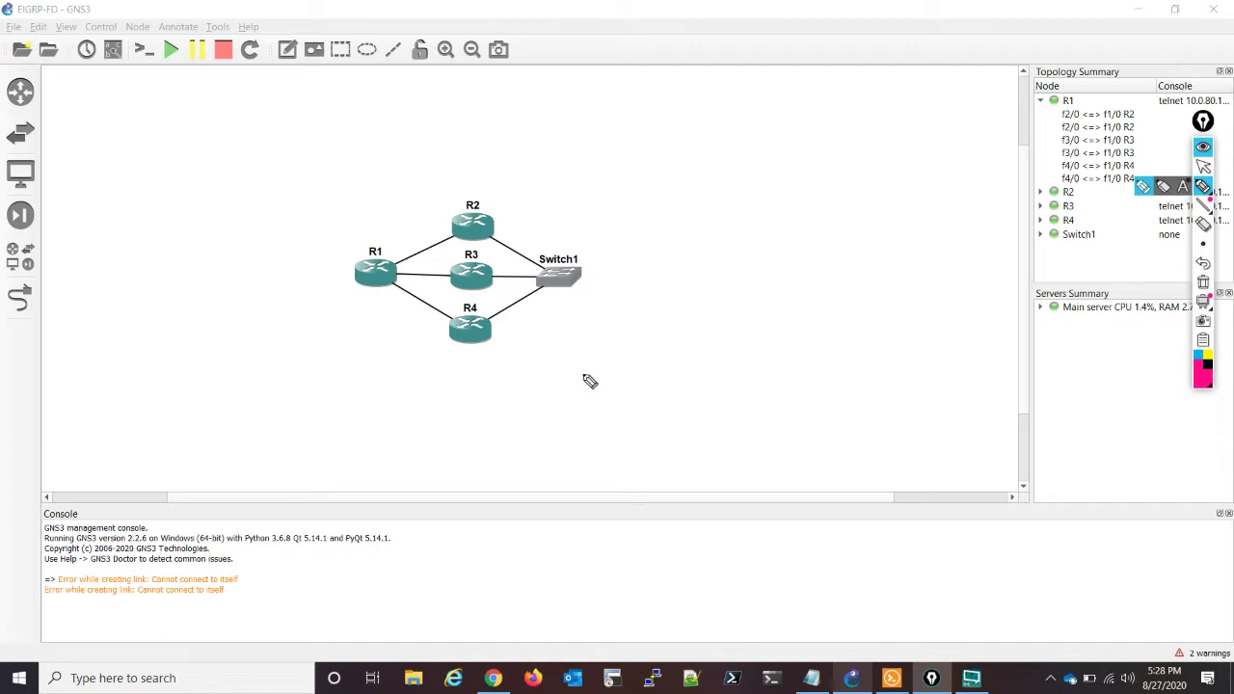
mouse_move(574, 210)
left_mouse_down()
mouse_move(573, 232)
mouse_move(584, 214)
mouse_move(625, 216)
mouse_move(619, 229)
mouse_move(652, 219)
left_mouse_up()
left_click(595, 229)
mouse_move(653, 205)
left_mouse_down()
mouse_move(653, 229)
mouse_move(672, 213)
mouse_move(742, 231)
left_mouse_up()
left_click(661, 226)
left_click(680, 226)
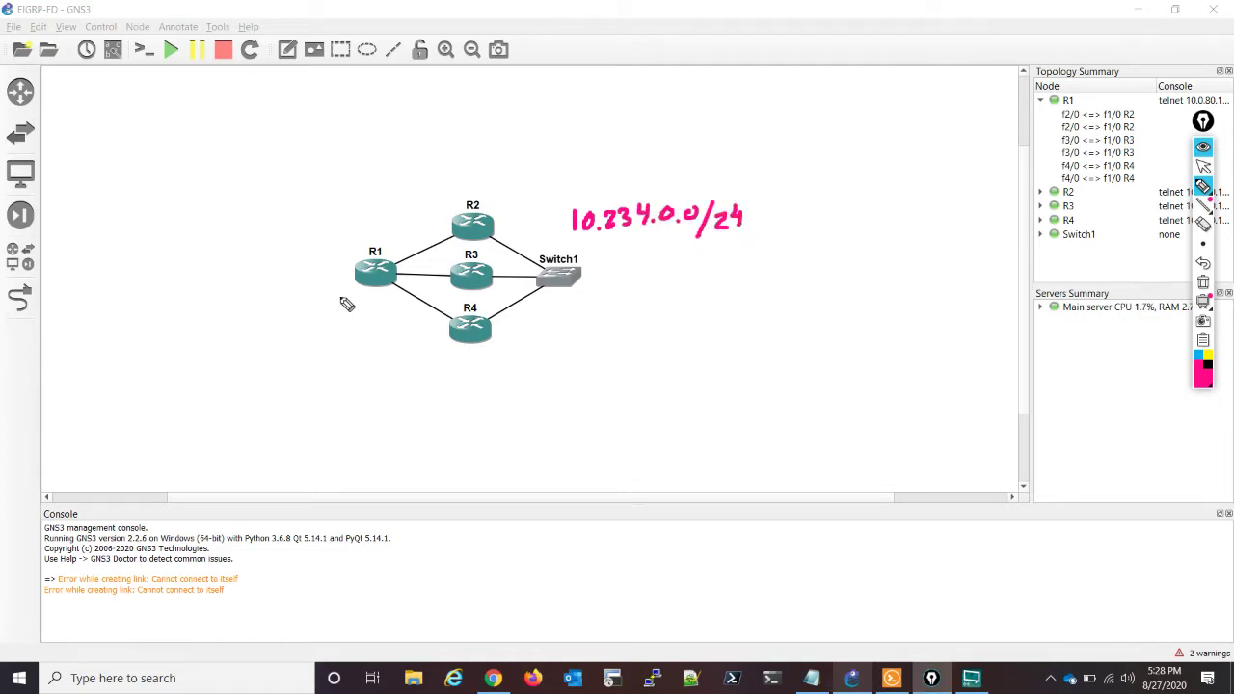
Trace R1's links to R2, R3 and R4 in pink, and clear all annotations from the screen.
mouse_move(395, 262)
left_mouse_down()
mouse_move(453, 236)
mouse_move(417, 276)
mouse_move(448, 278)
mouse_move(422, 303)
mouse_move(450, 319)
left_mouse_up()
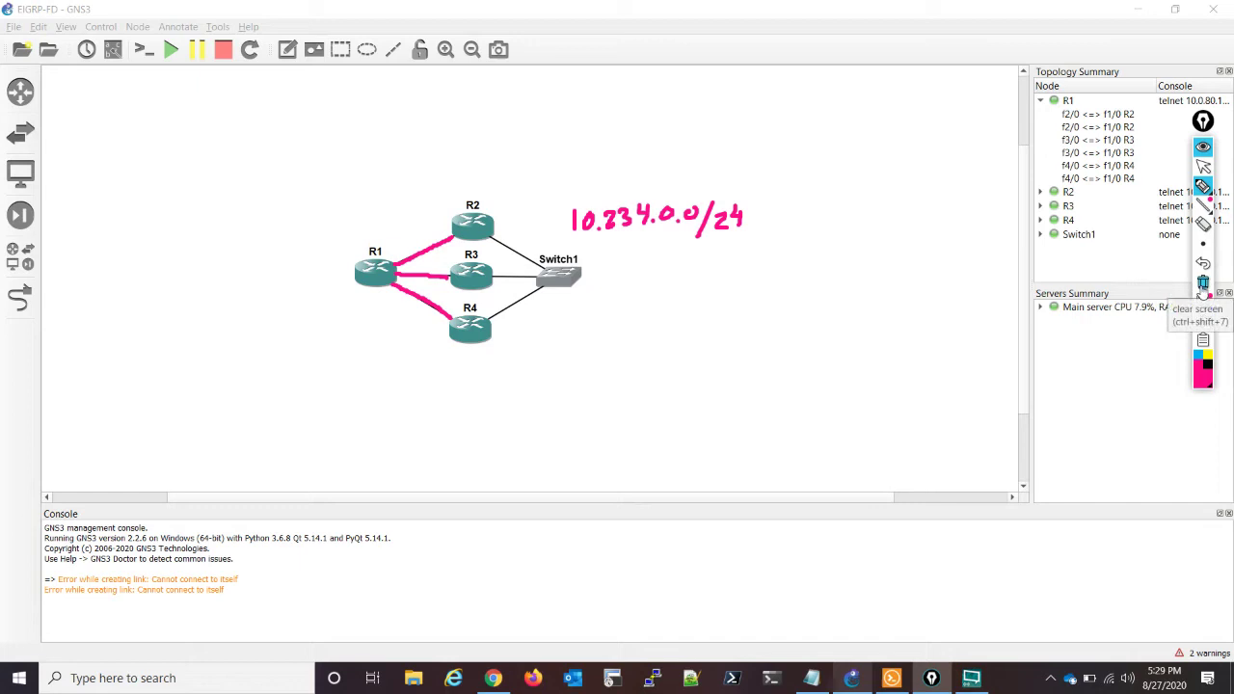
left_click(1202, 285)
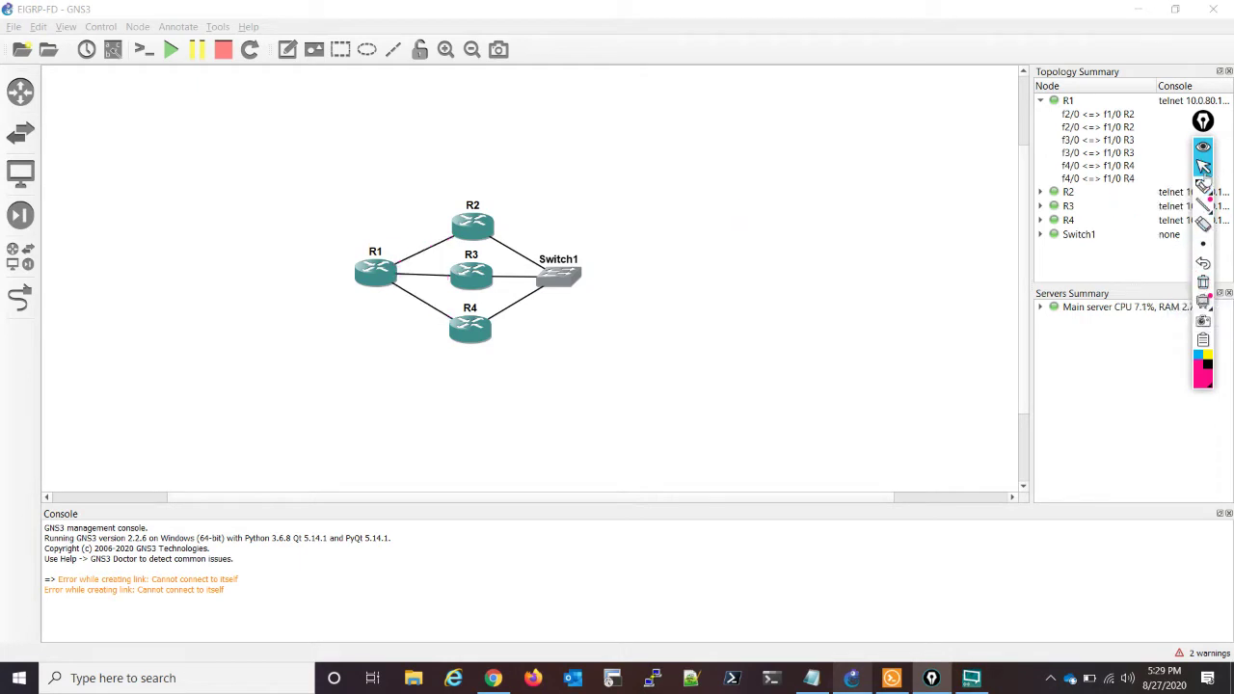
left_click(1203, 204)
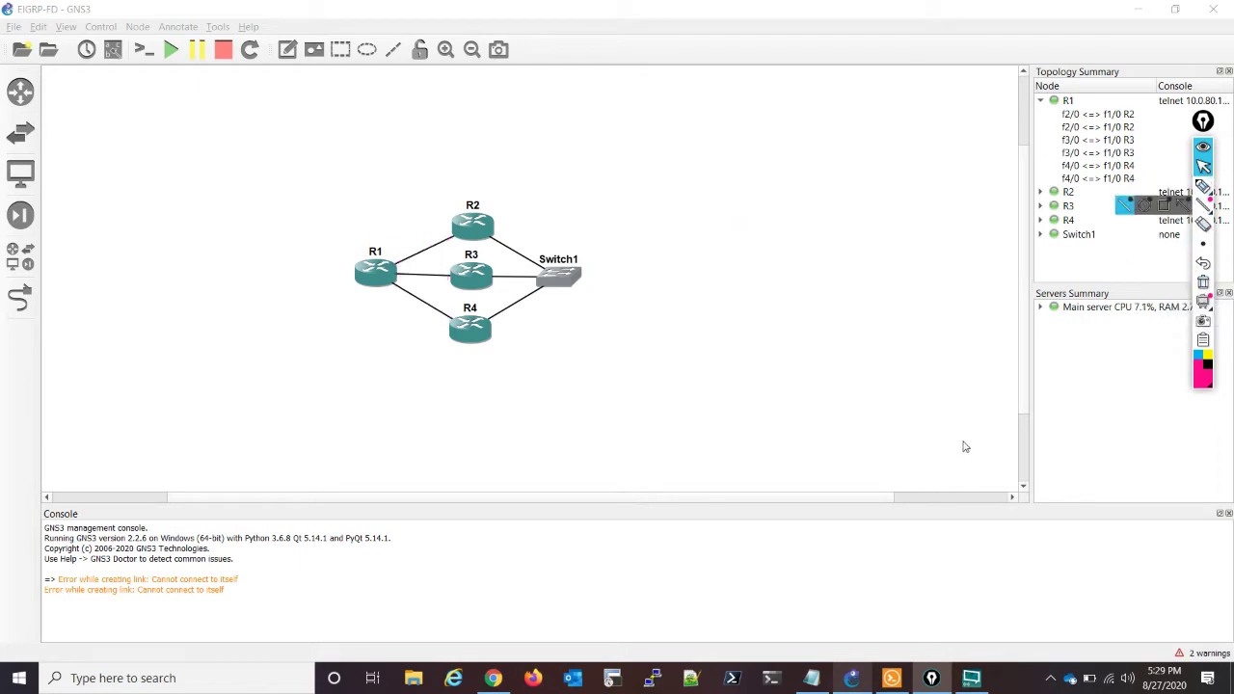
Switch to the R1 console in Solar-PuTTY, run show ip eigrp topology, and highlight the 10.234.0.0/24 entry.
left_click(892, 678)
left_click(471, 608)
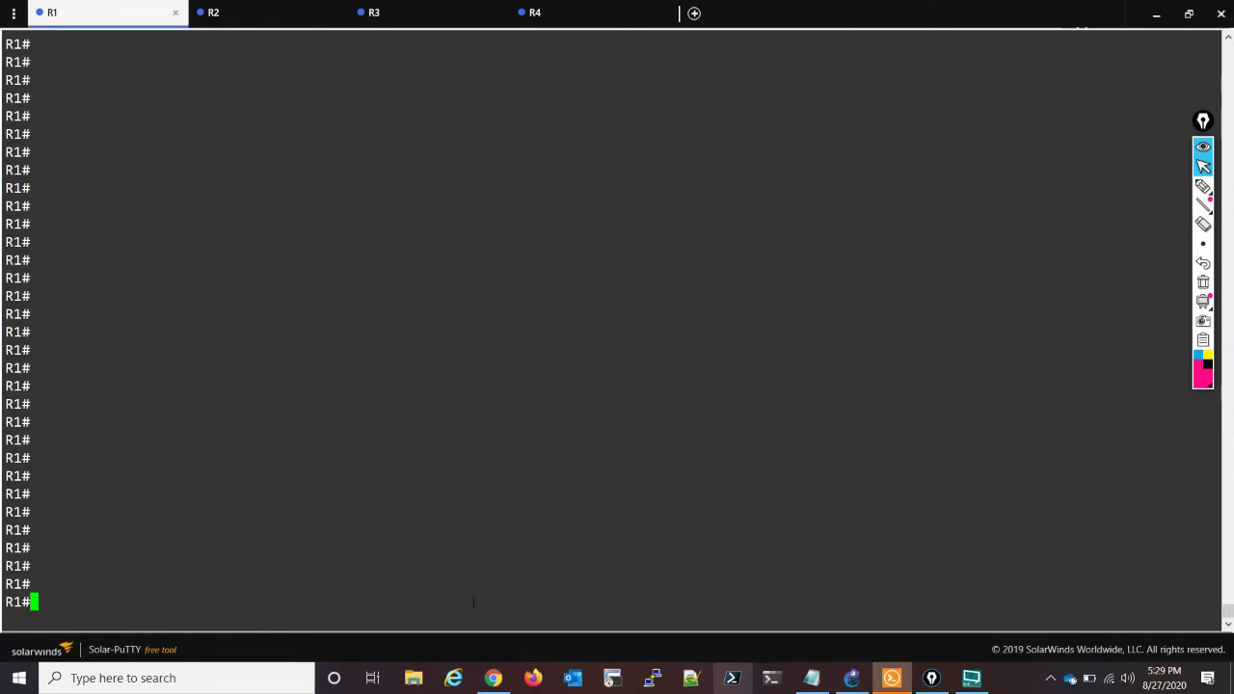
type("sho")
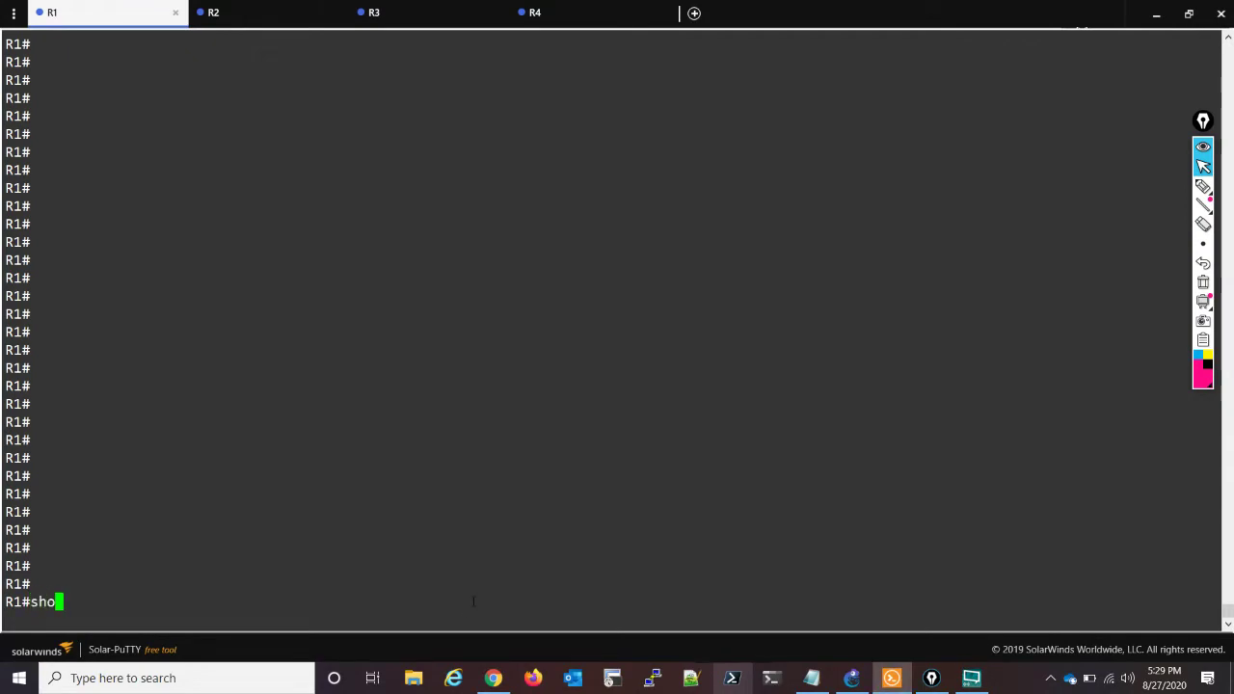
type("w ip eigrp top")
key("Tab")
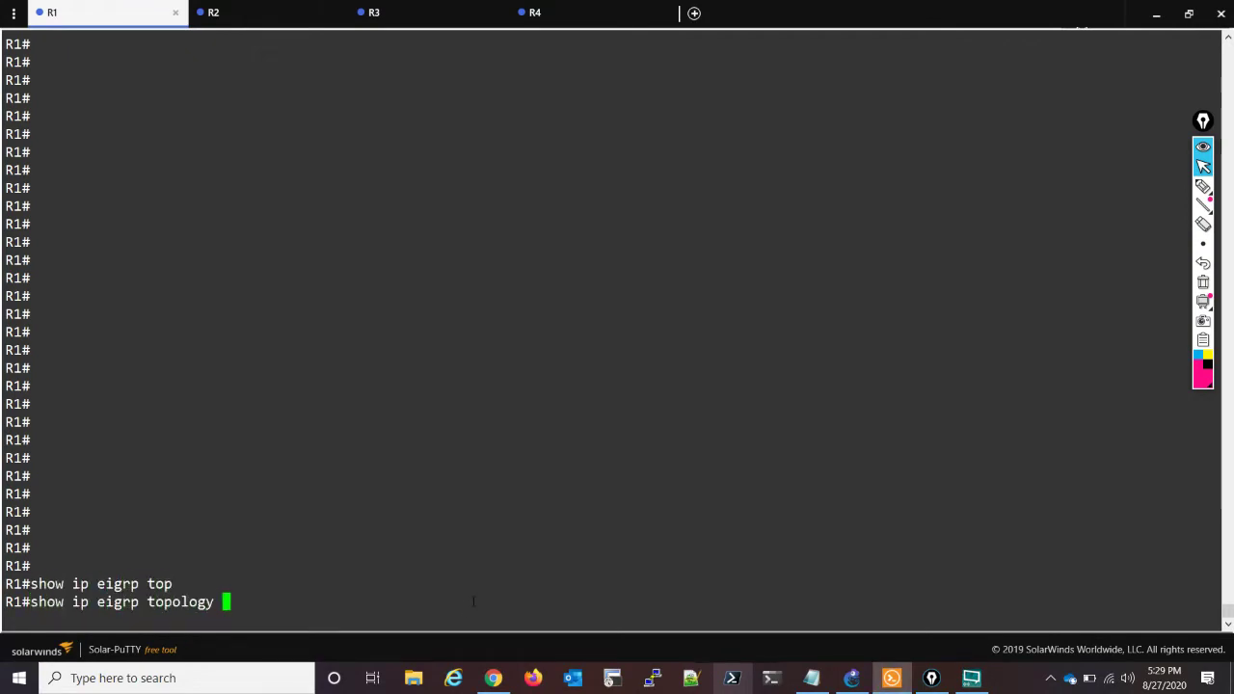
key("Return")
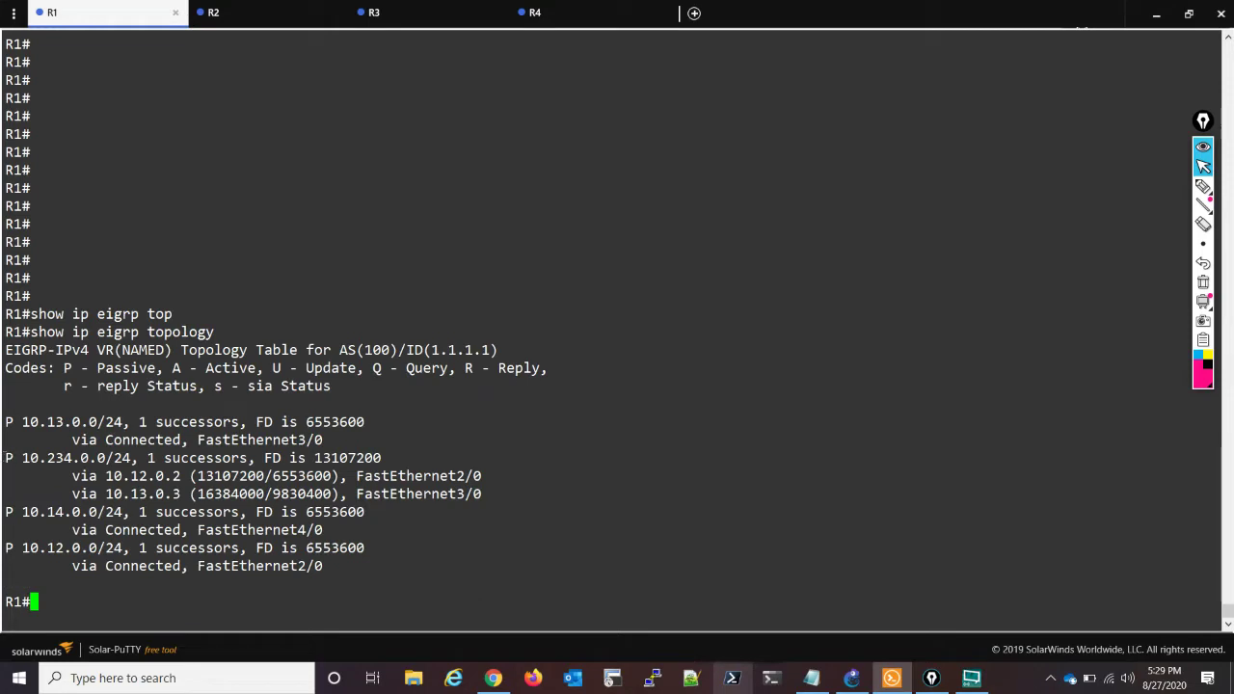
left_click_drag(5, 457, 479, 489)
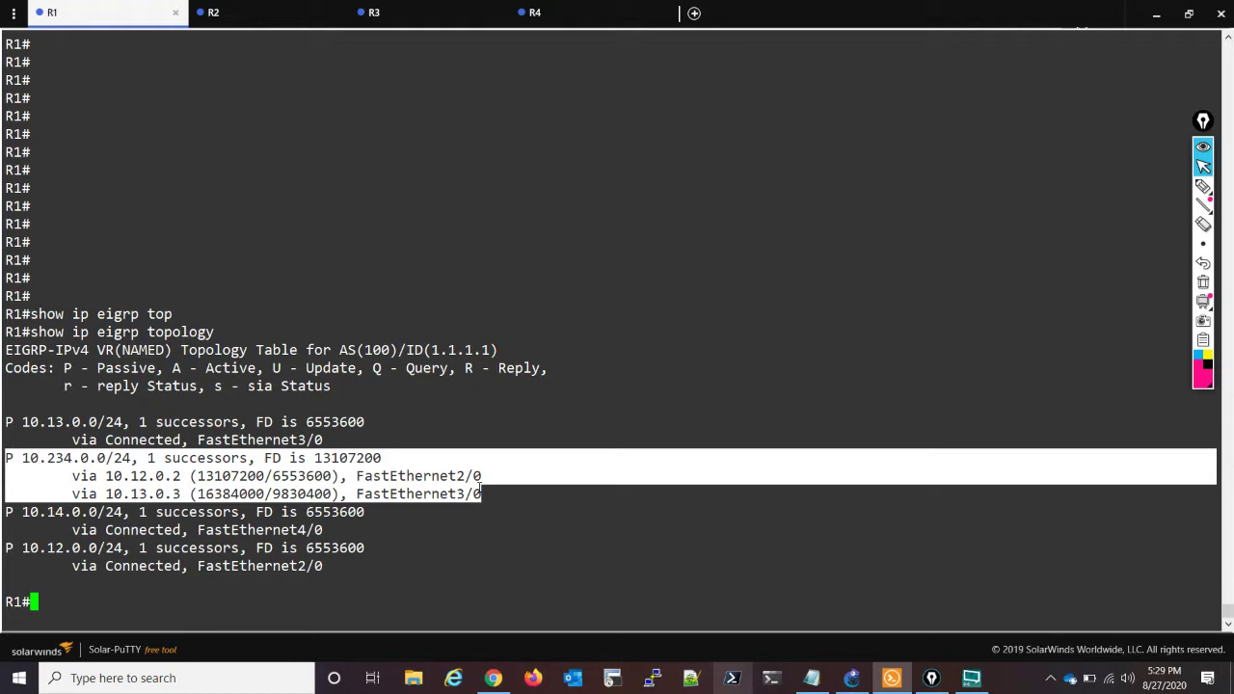
left_click(241, 592)
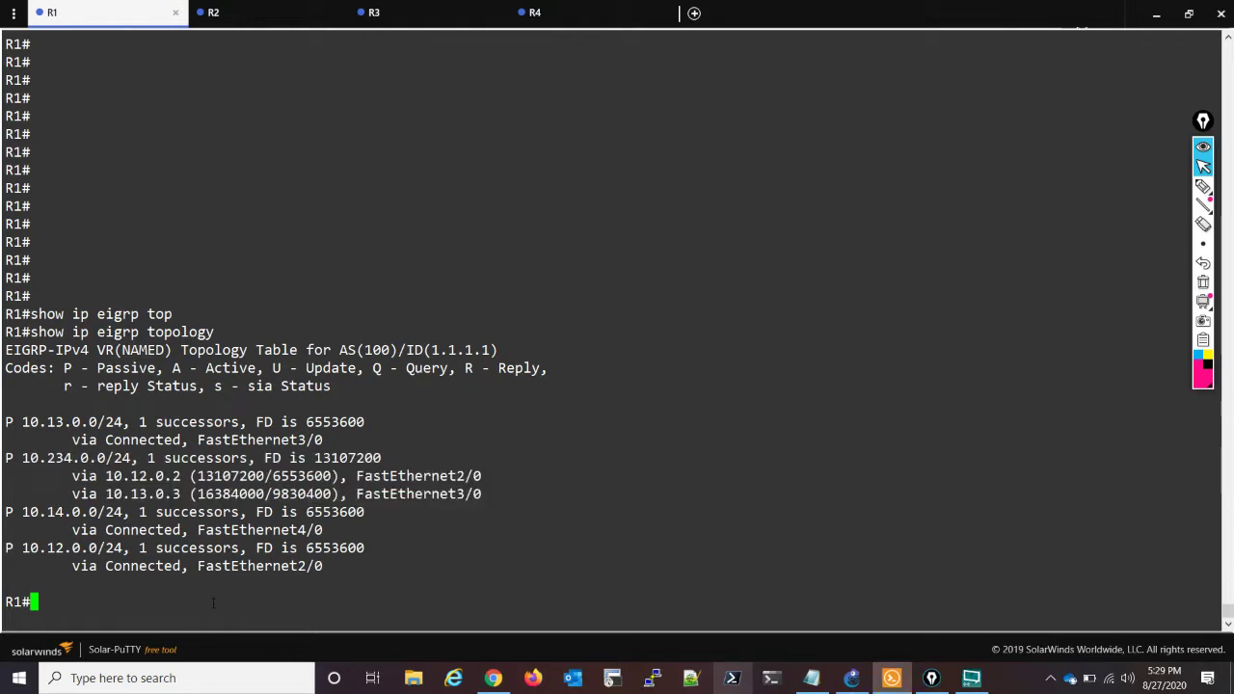
Display all EIGRP paths known to R1 with show ip eigrp topology all-links.
key("Up")
type("all")
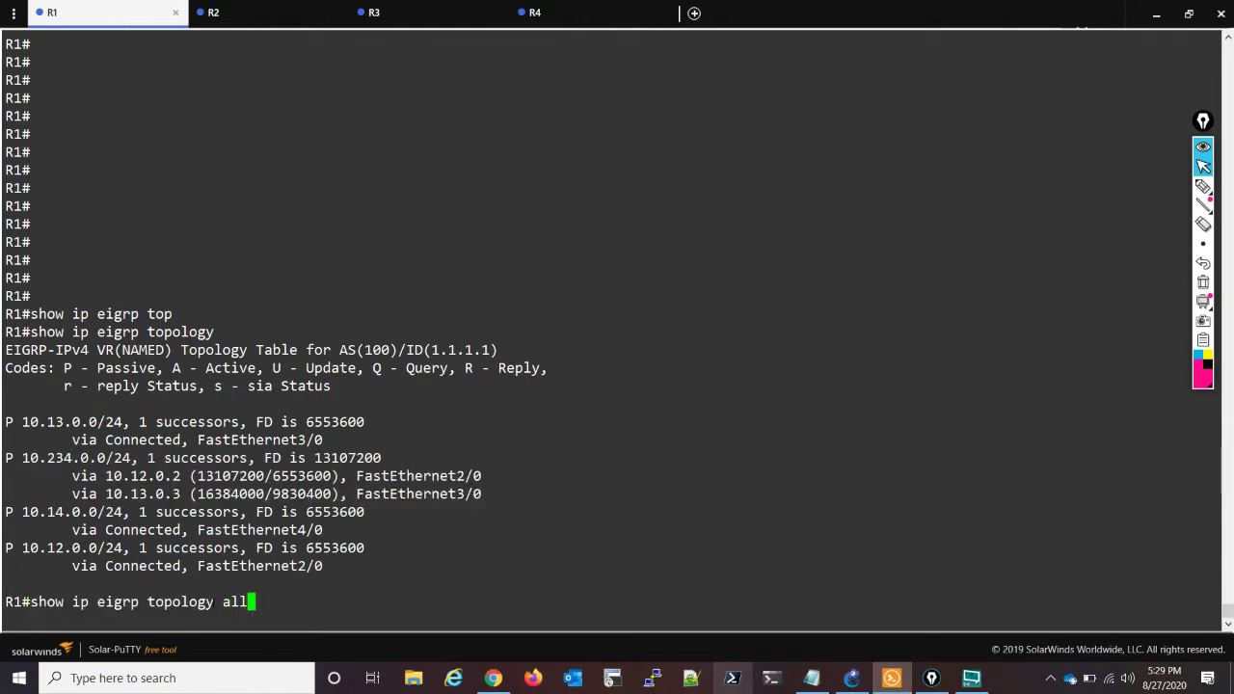
key("Tab")
key("Return")
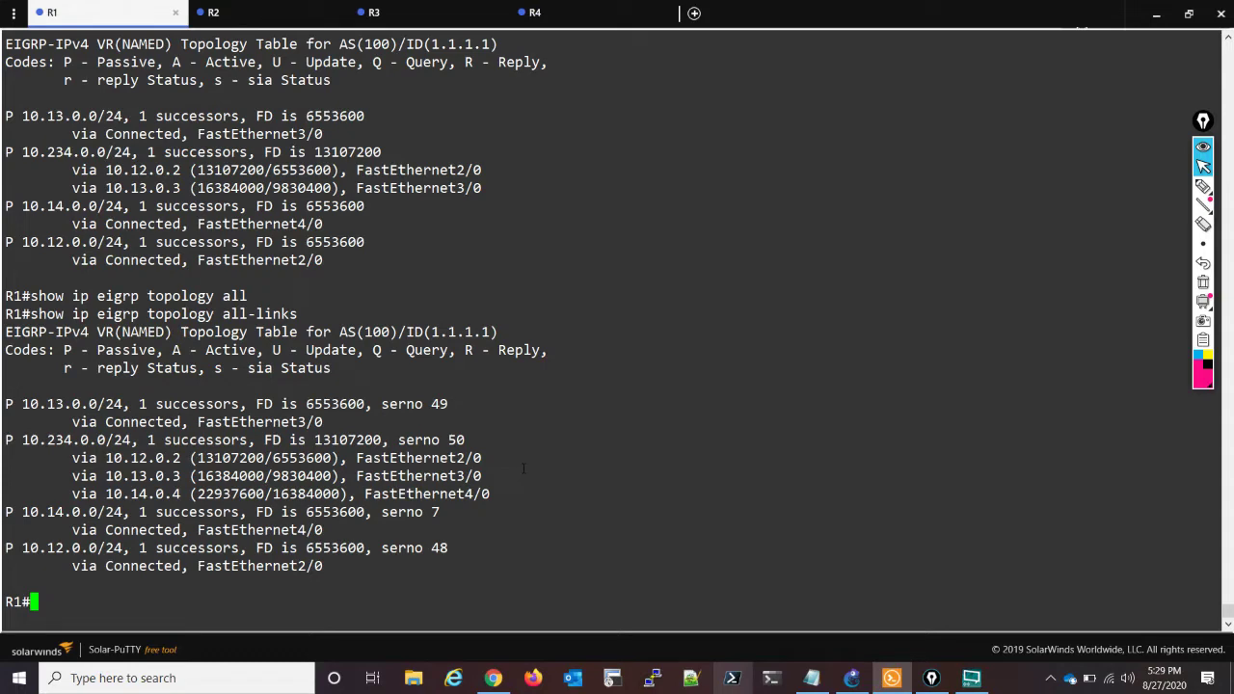
key("Return")
key("Return")
key("Return")
Run show ip eigrp topology 10.234.0.0/24 on R1 and bring the start of the detailed entry into view.
key("Up")
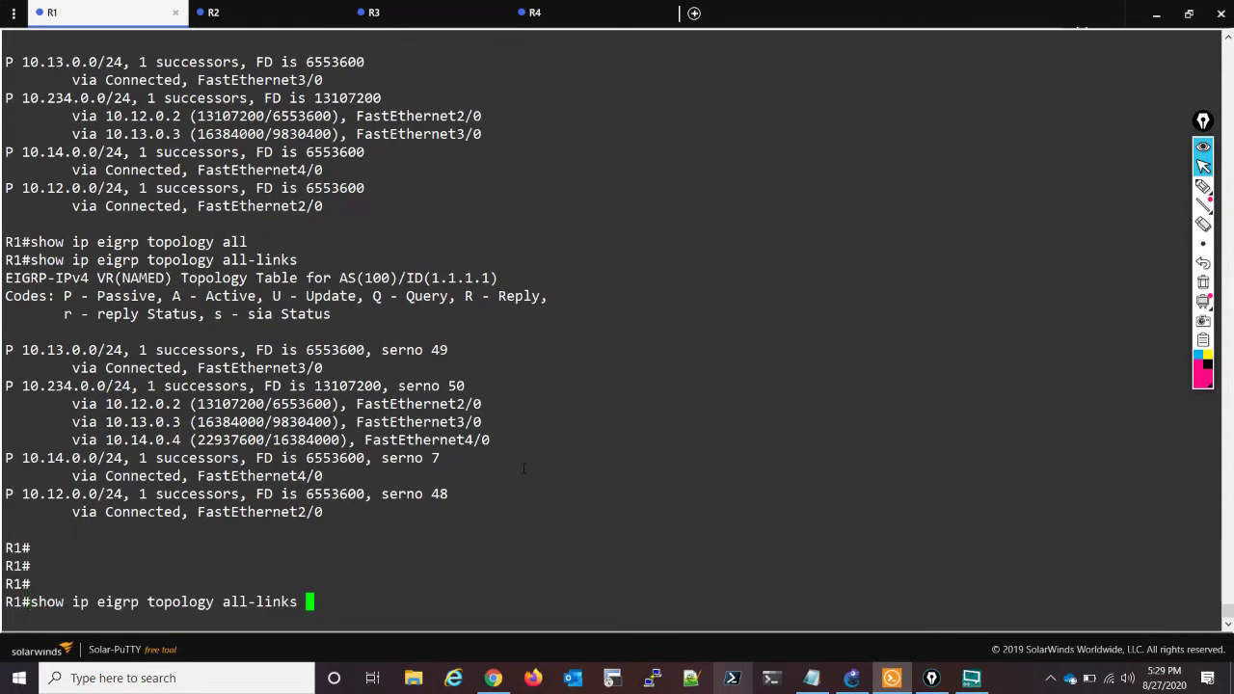
key("BackSpace")
key("BackSpace")
key("BackSpace")
key("BackSpace")
key("BackSpace")
key("BackSpace")
key("BackSpace")
key("BackSpace")
key("BackSpace")
key("BackSpace")
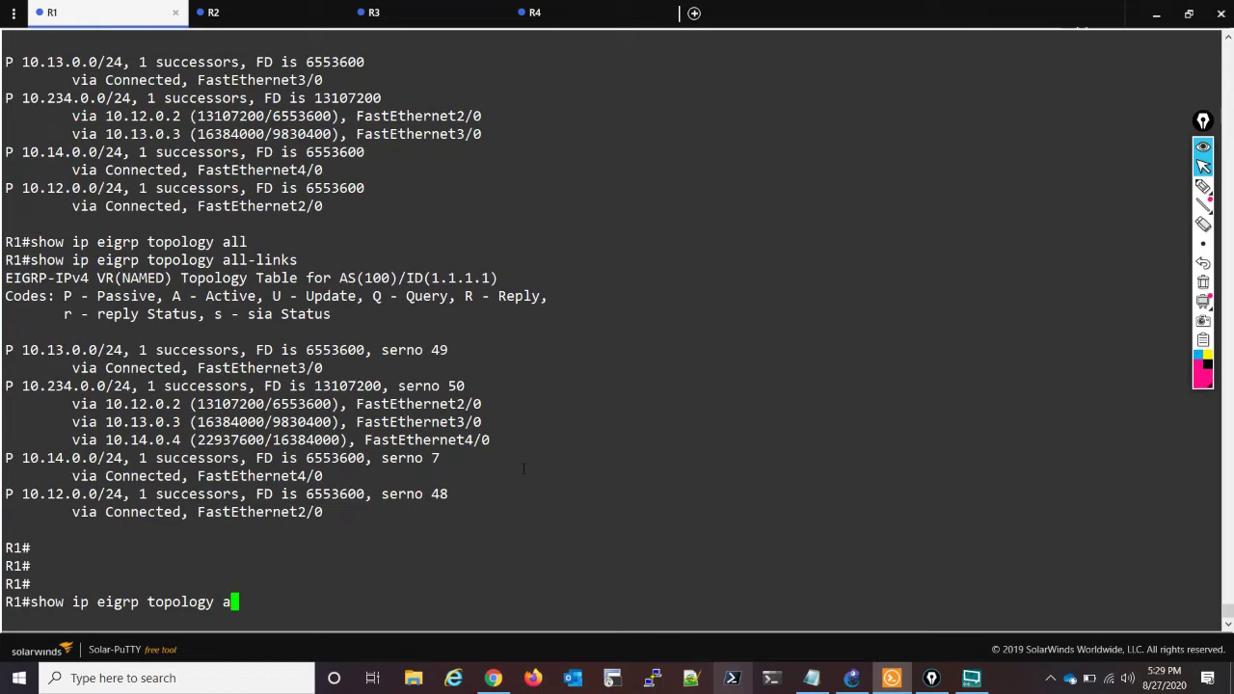
type("10.234.0.0/24")
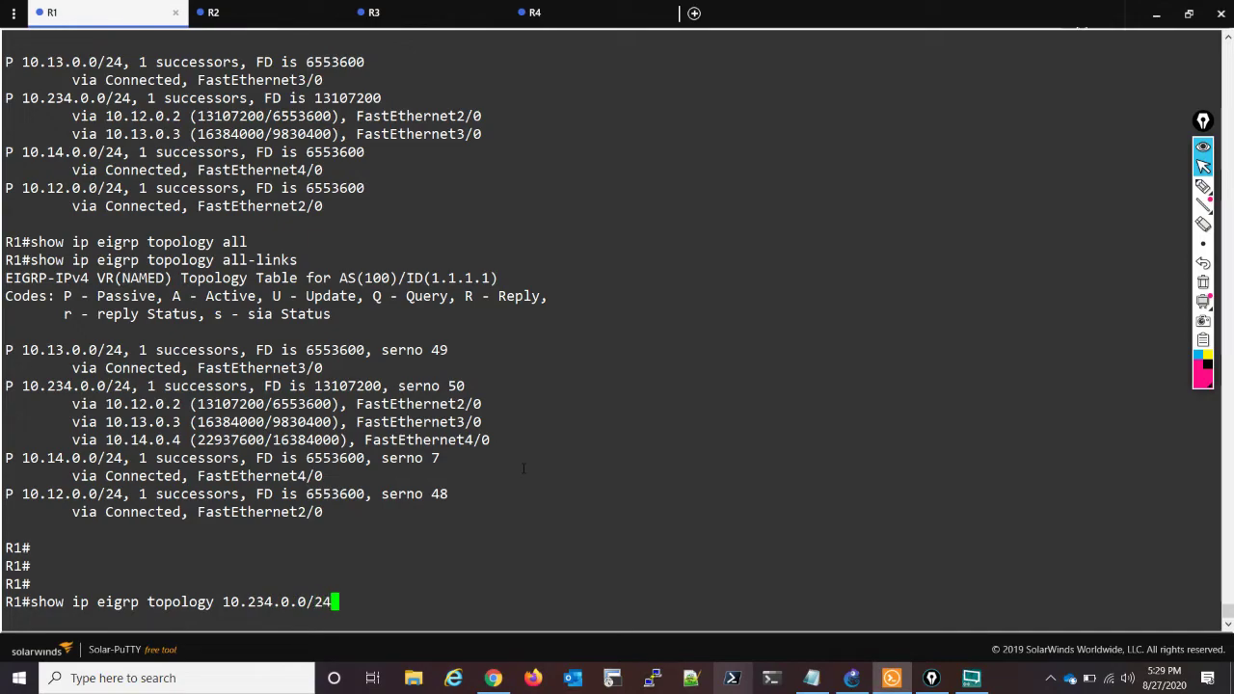
key("Return")
key("space")
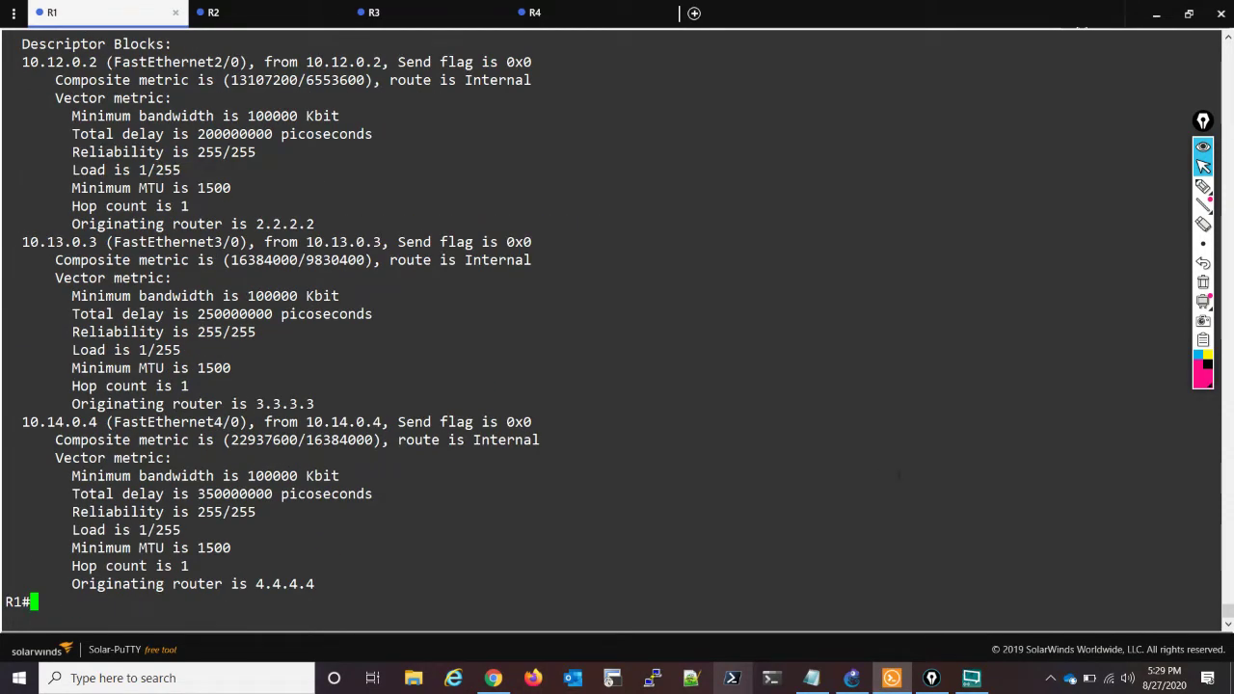
scroll(1227, 609, "up", 6)
scroll(1227, 609, "down", 4)
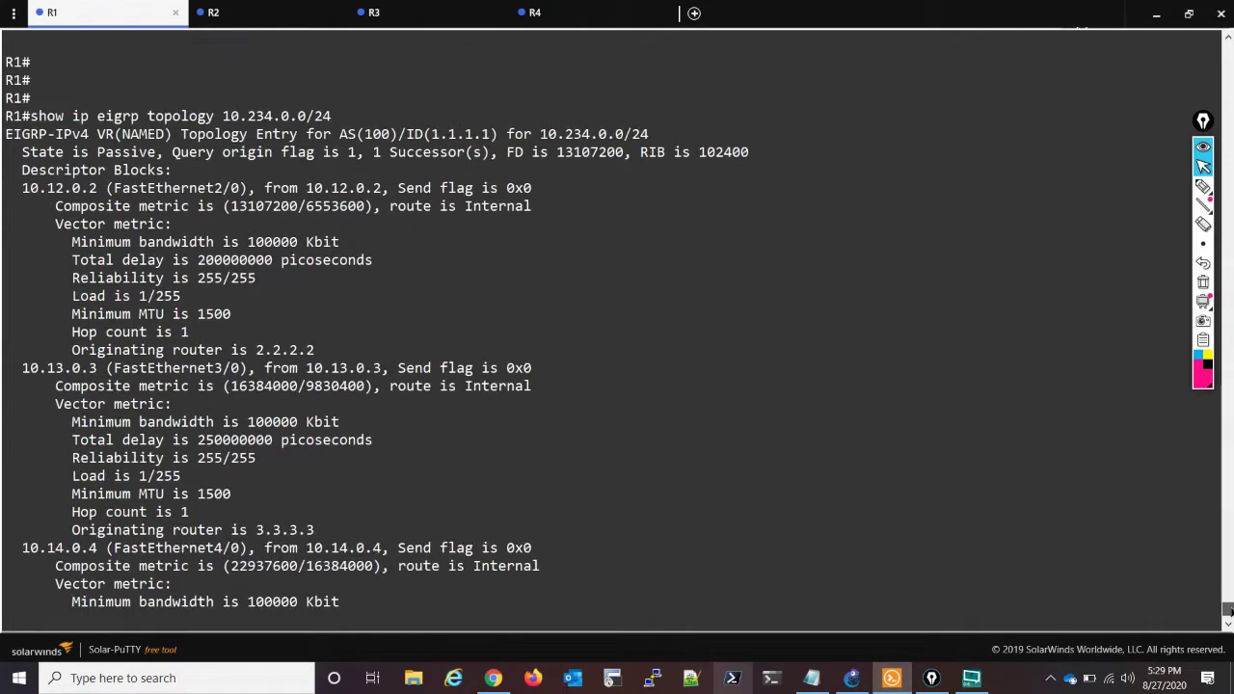
scroll(1227, 610, "down", 1)
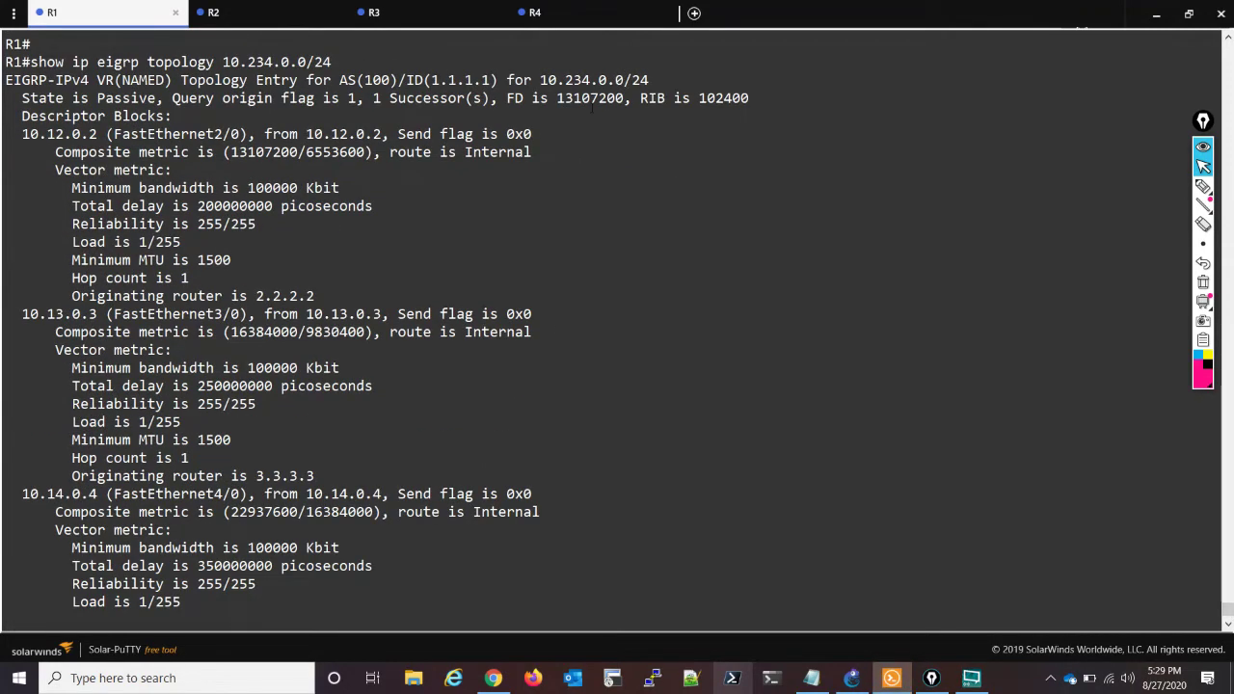
Highlight the FD value, the next hop 10.12.0.2, and the locally calculated composite metric of each of the three paths.
left_click_drag(506, 98, 625, 98)
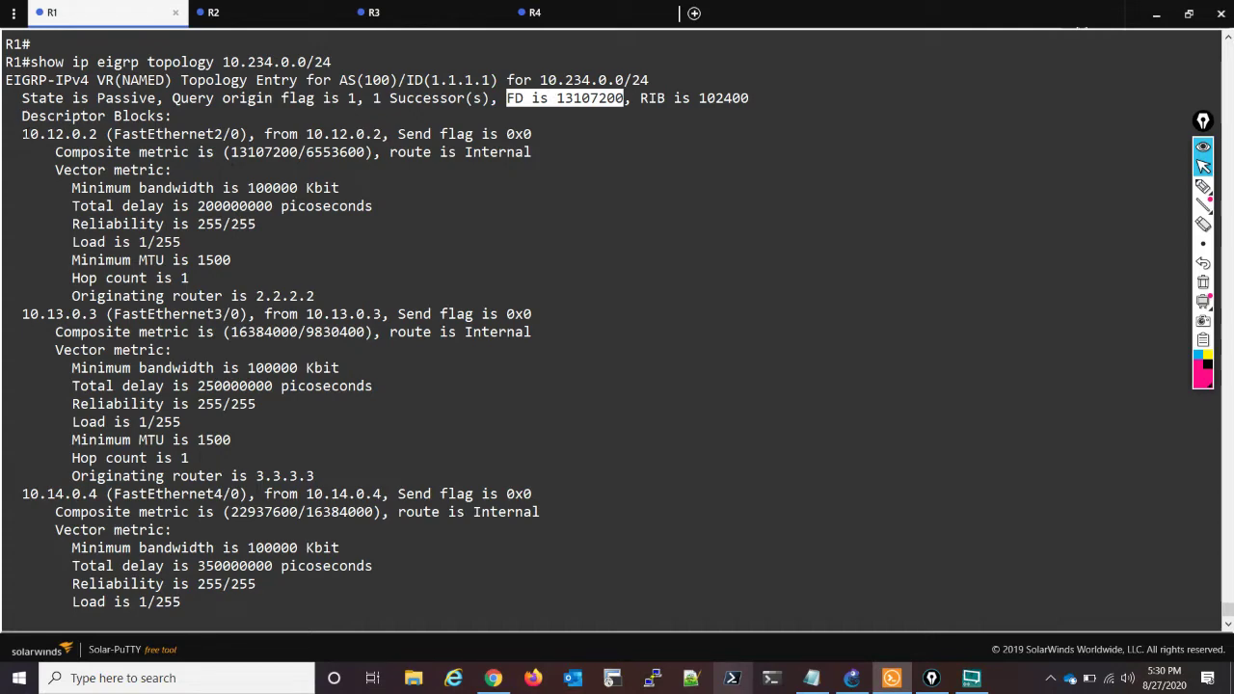
left_click_drag(23, 134, 97, 134)
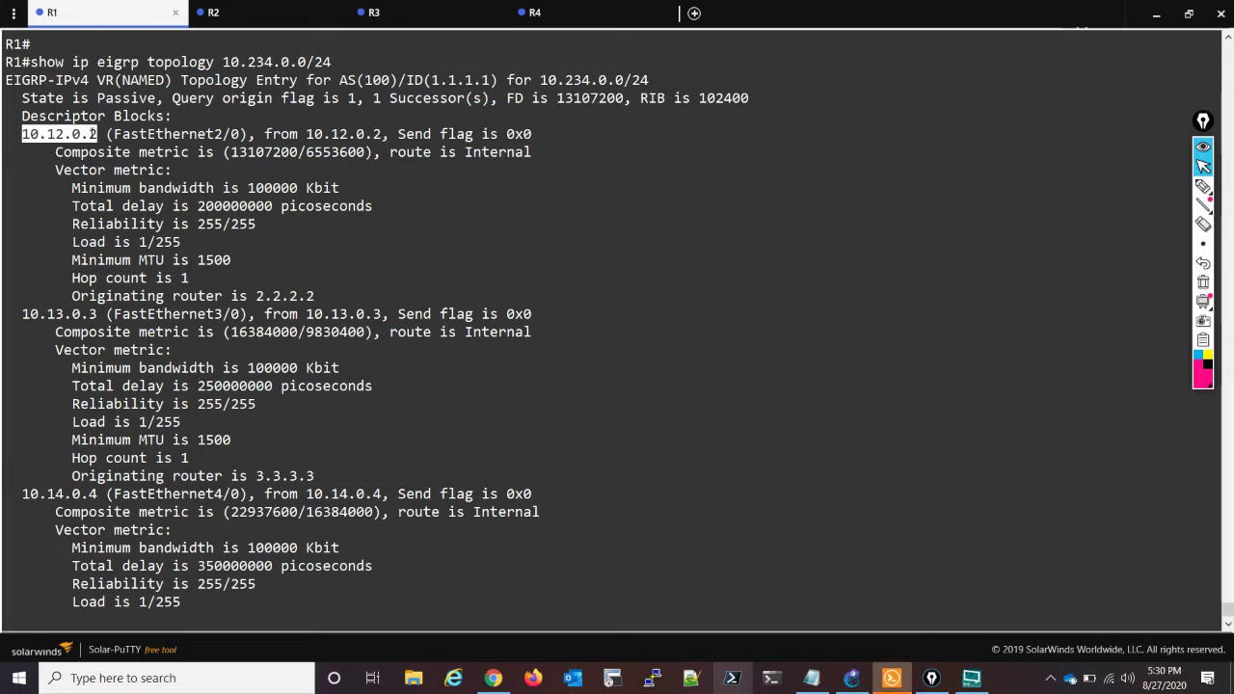
left_click_drag(231, 152, 255, 152)
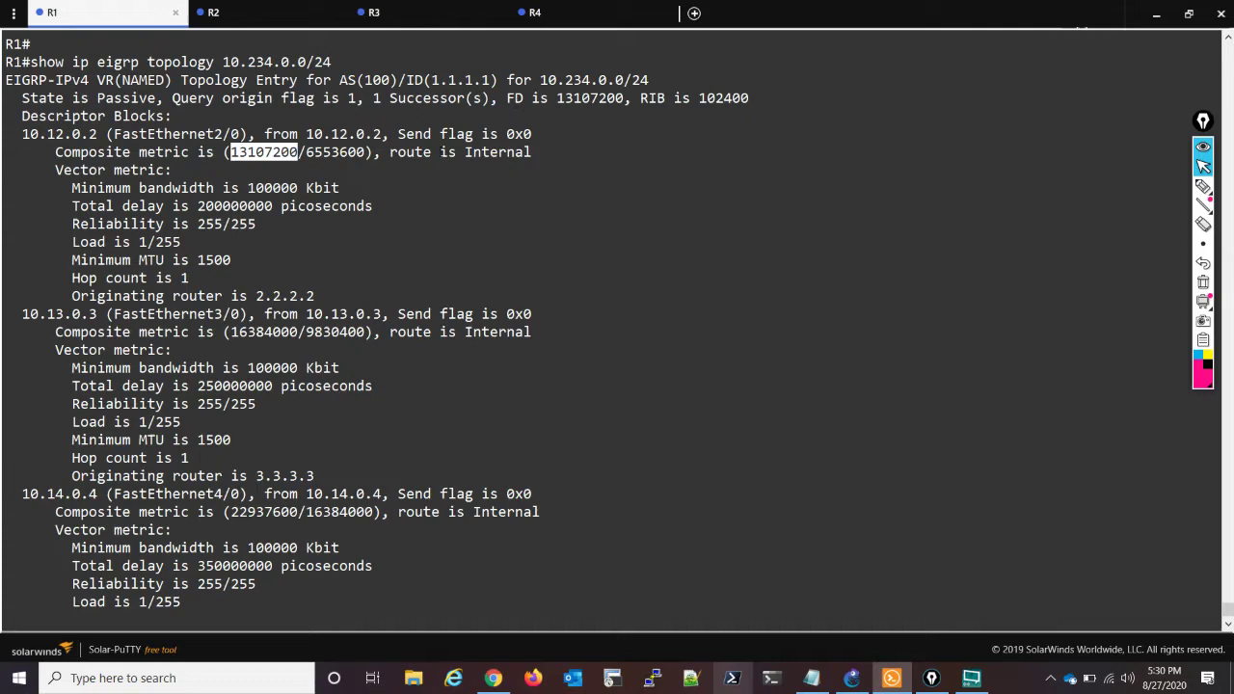
left_click(263, 152)
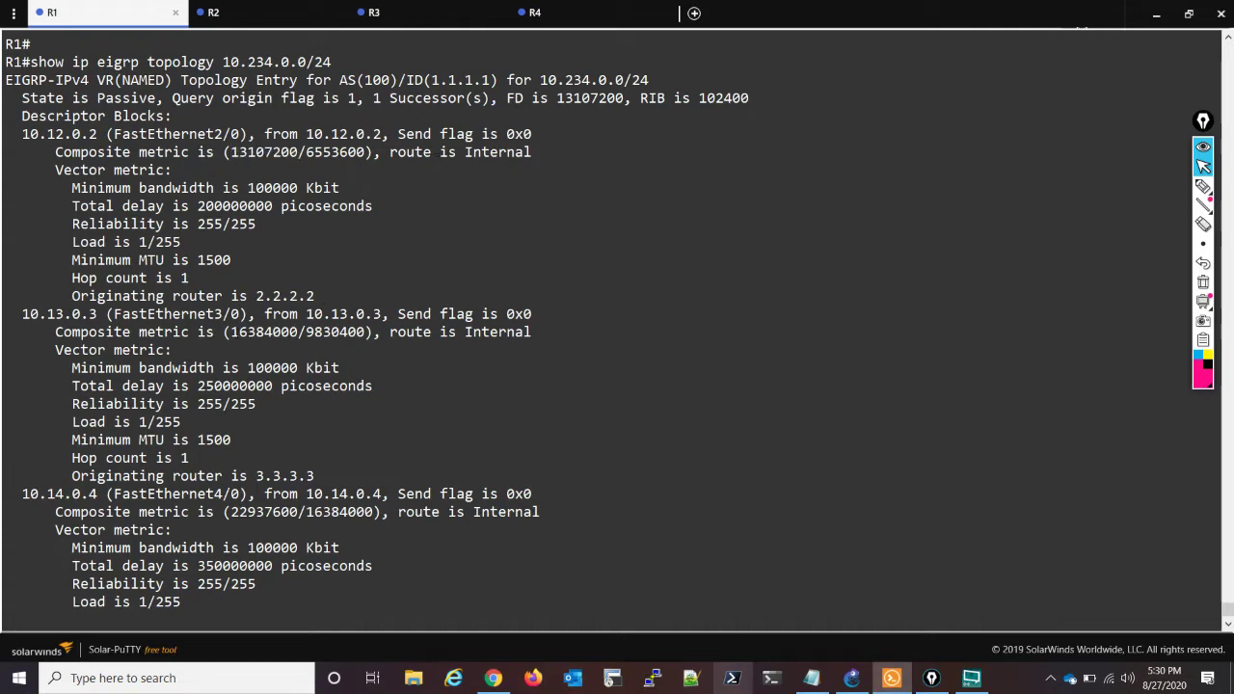
left_click_drag(231, 332, 247, 332)
left_click_drag(231, 511, 247, 512)
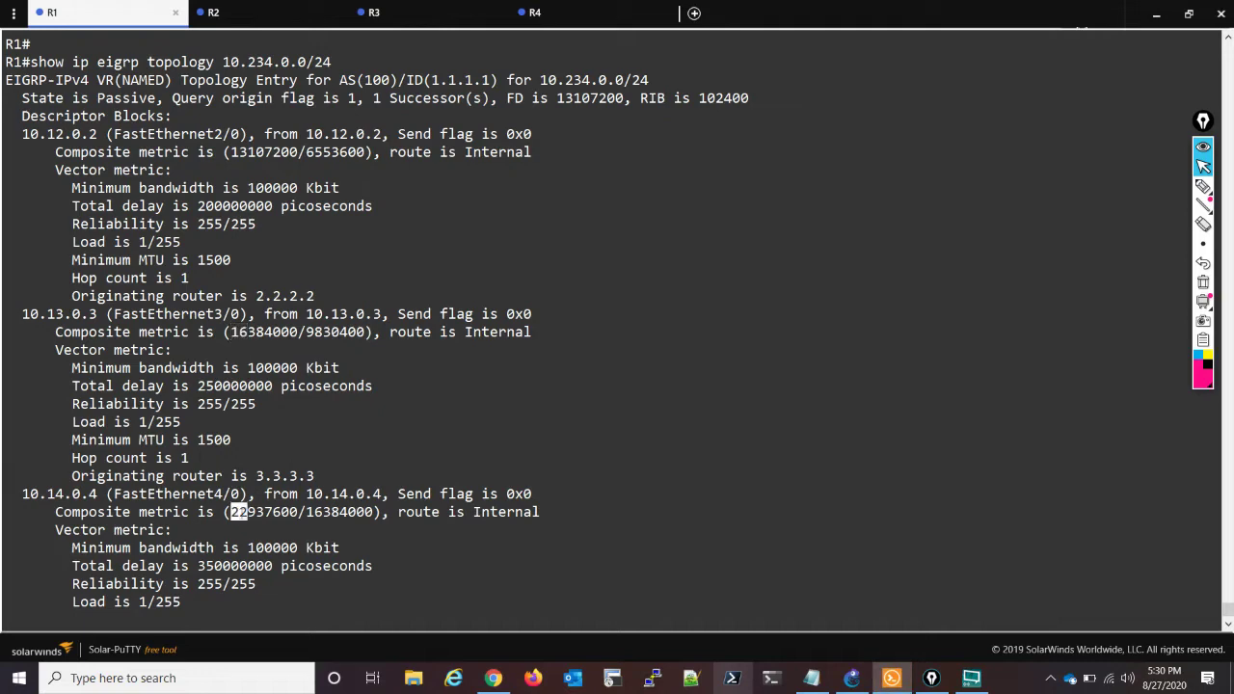
left_click(245, 511)
With the pen, underline both composite metric values of the 10.12.0.2 path and write RD below the second one.
left_click(1203, 186)
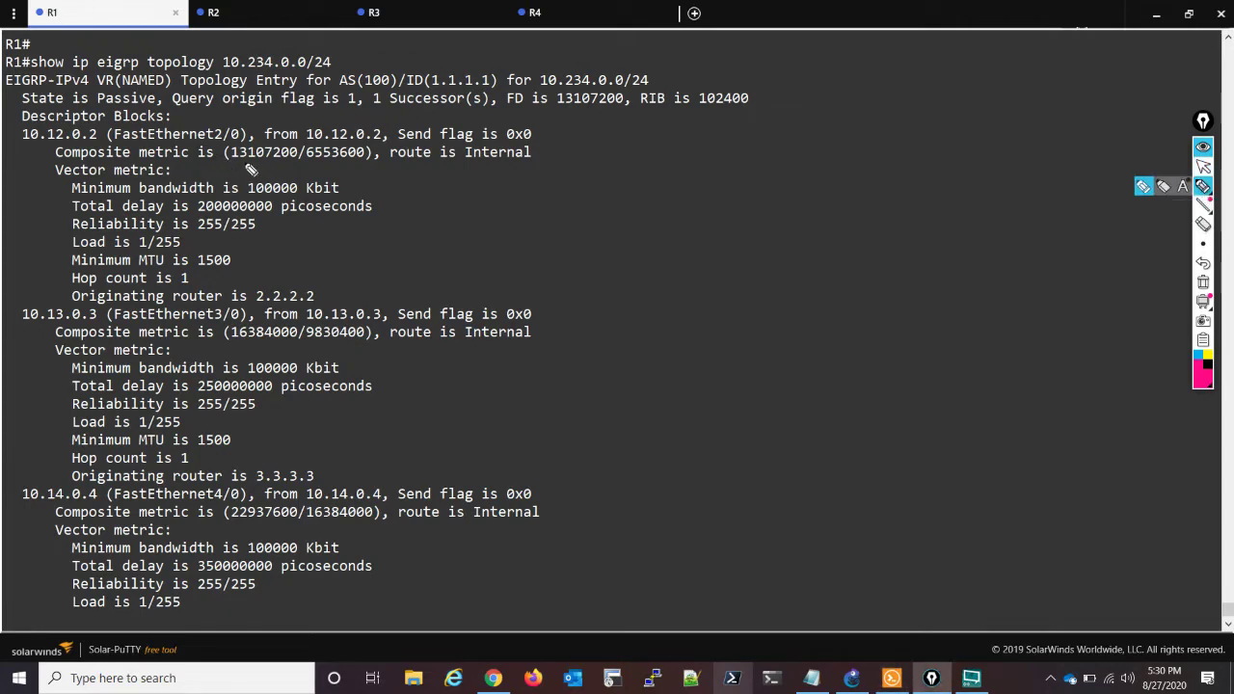
left_click_drag(235, 164, 295, 165)
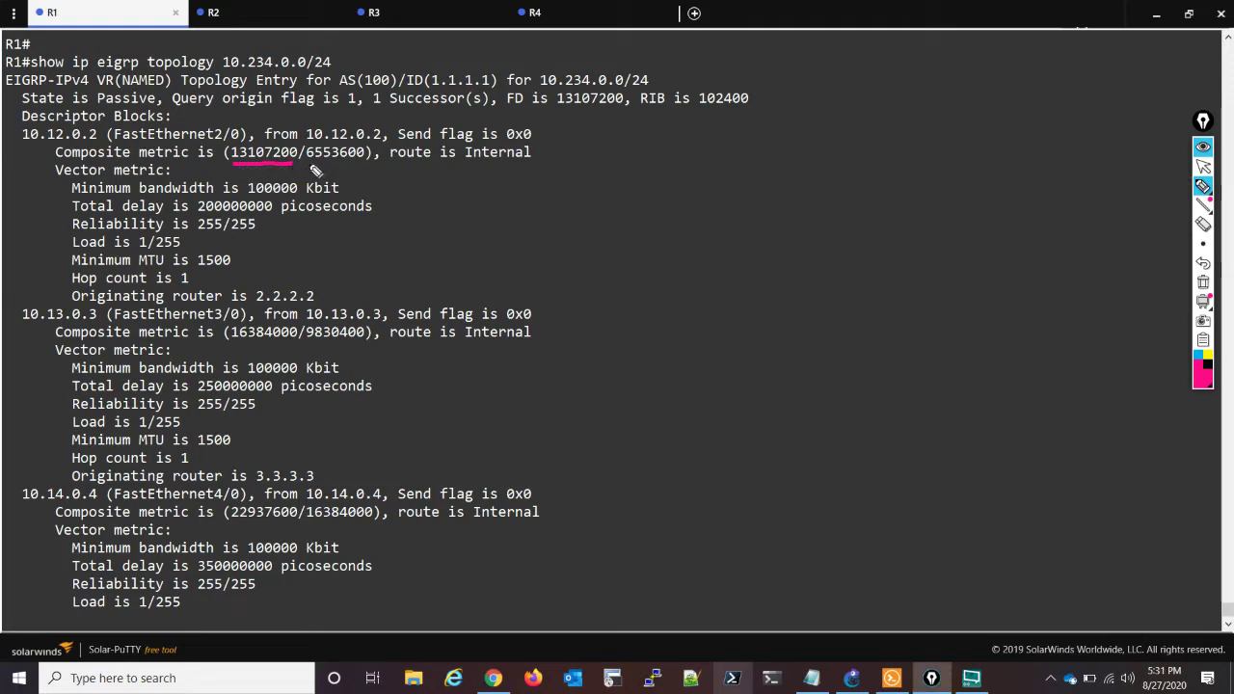
mouse_move(310, 165)
left_mouse_down()
mouse_move(368, 165)
mouse_move(369, 197)
mouse_move(409, 202)
left_mouse_up()
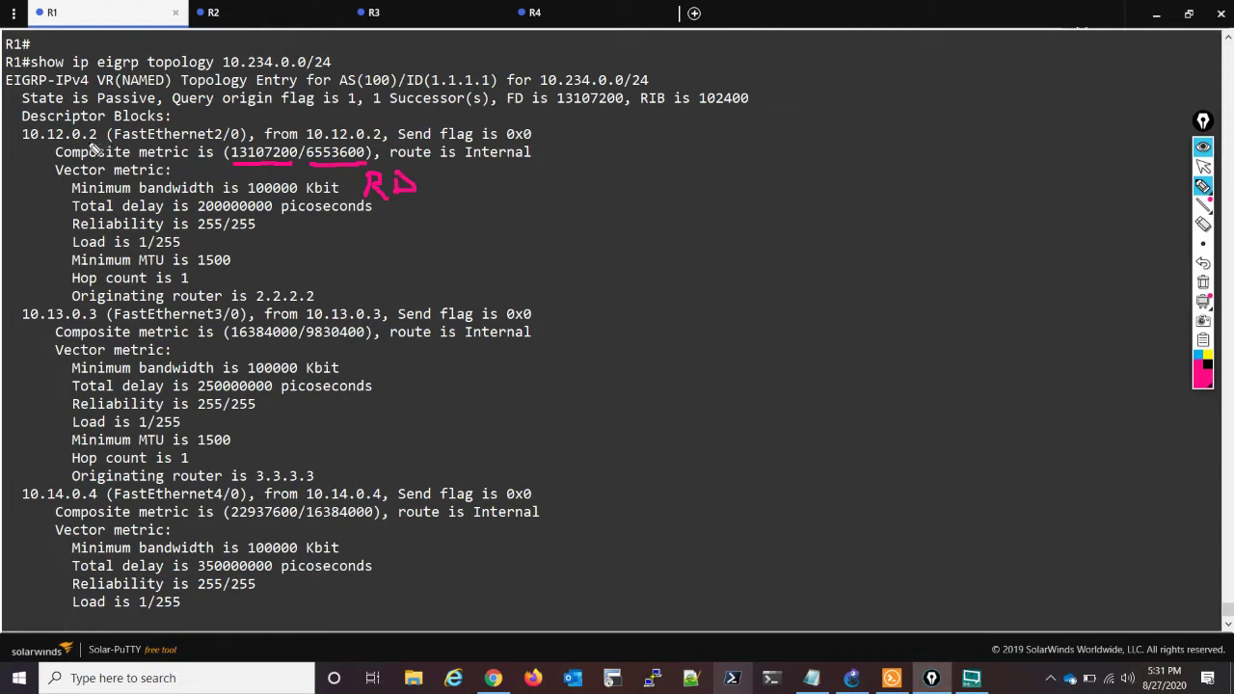
Underline the 2 ending next hop 10.12.0.2, label its first composite metric CD, and underline the first metric of the other two paths.
left_click_drag(84, 143, 96, 143)
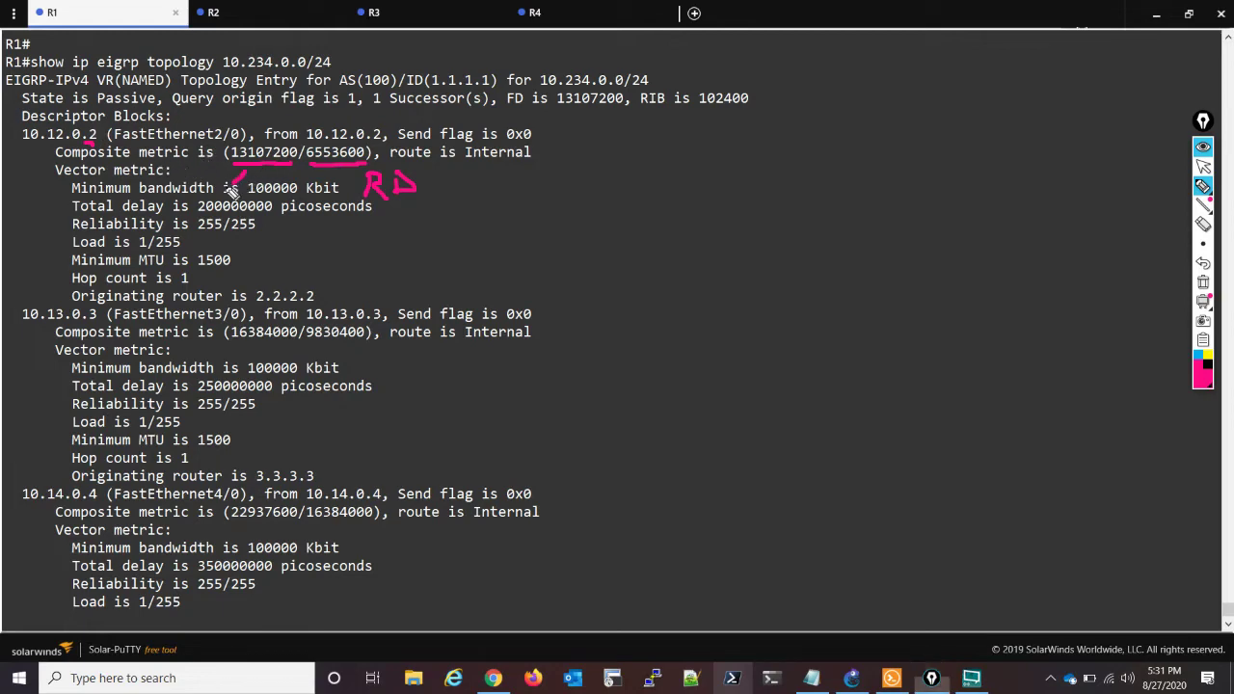
left_click_drag(243, 173, 222, 207)
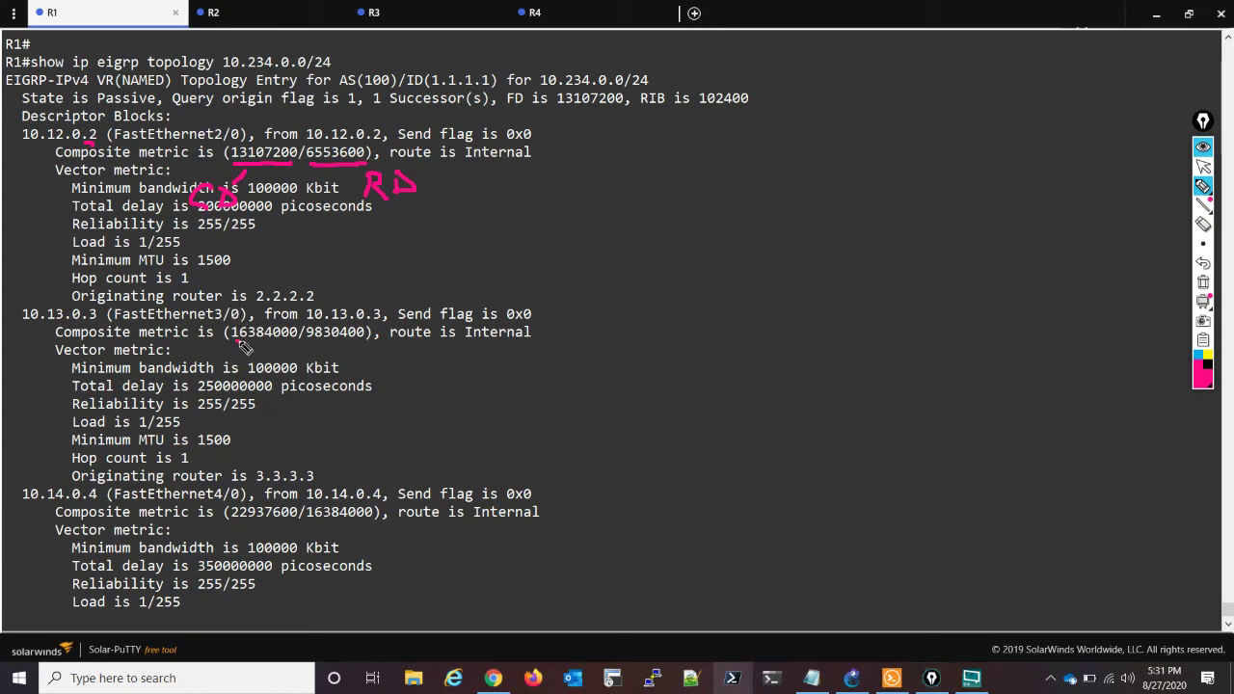
left_click_drag(236, 340, 291, 340)
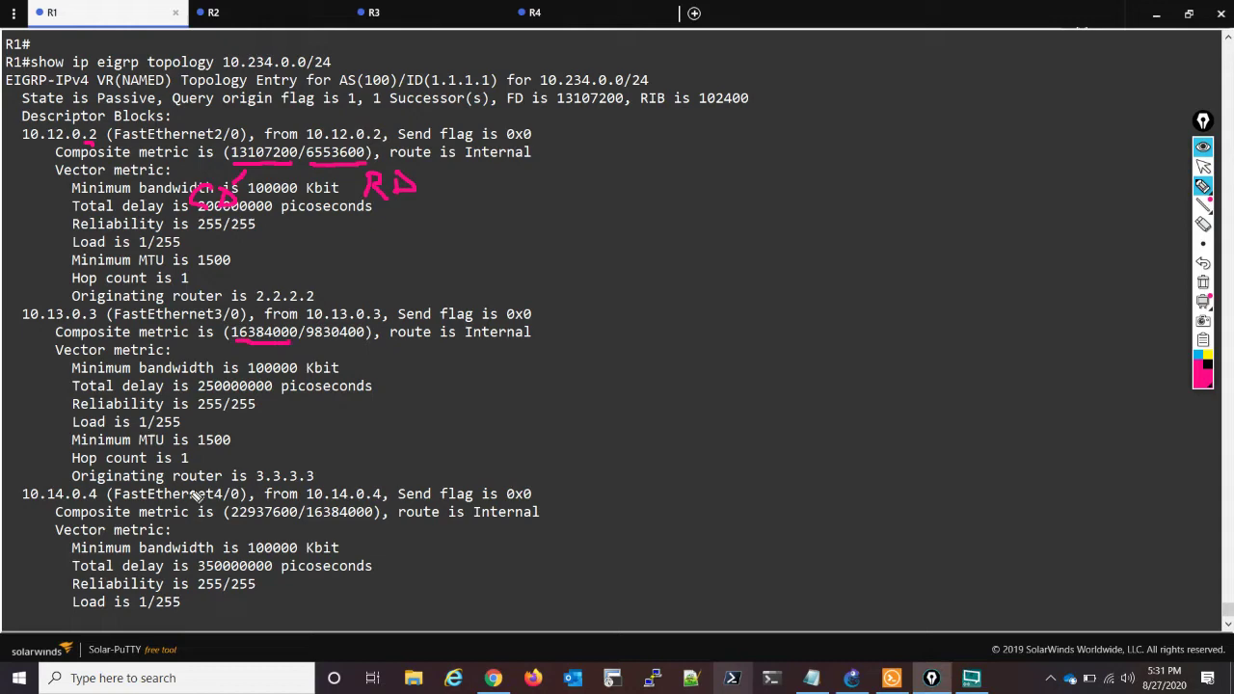
left_click_drag(230, 522, 299, 522)
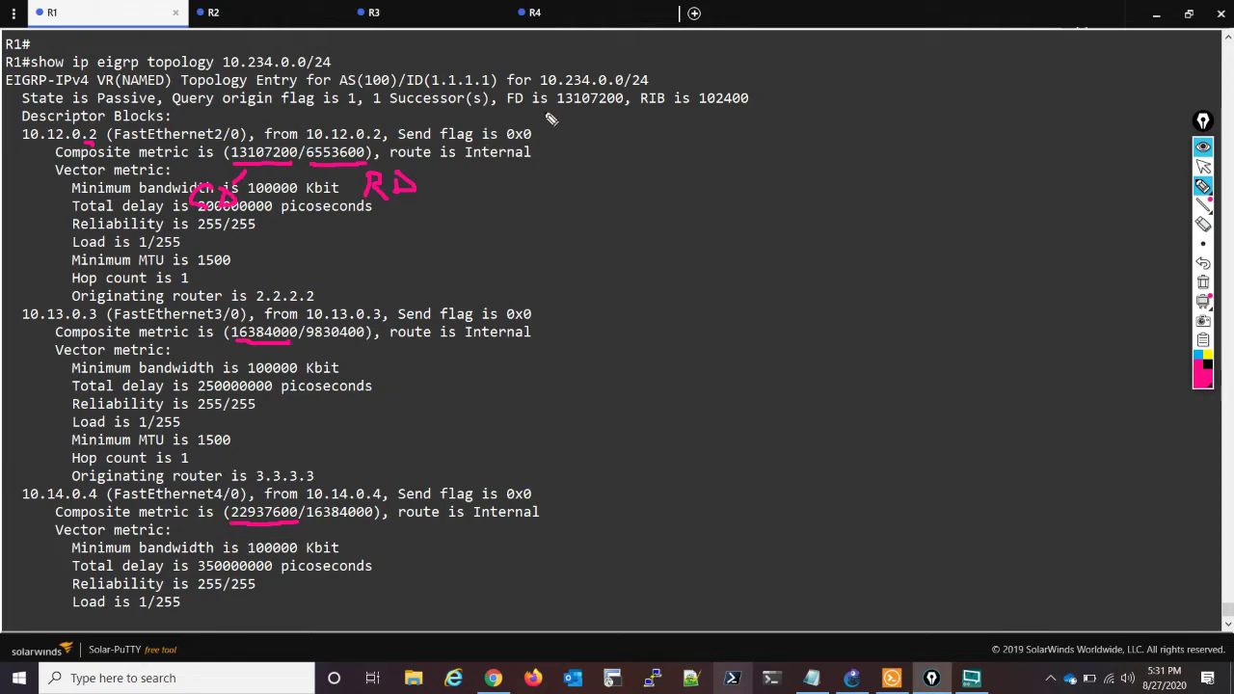
Underline the FD value with an arrow pointing to it, underline the reported distance of the 10.13.0.3 path, and label that path FS.
left_click_drag(507, 109, 613, 110)
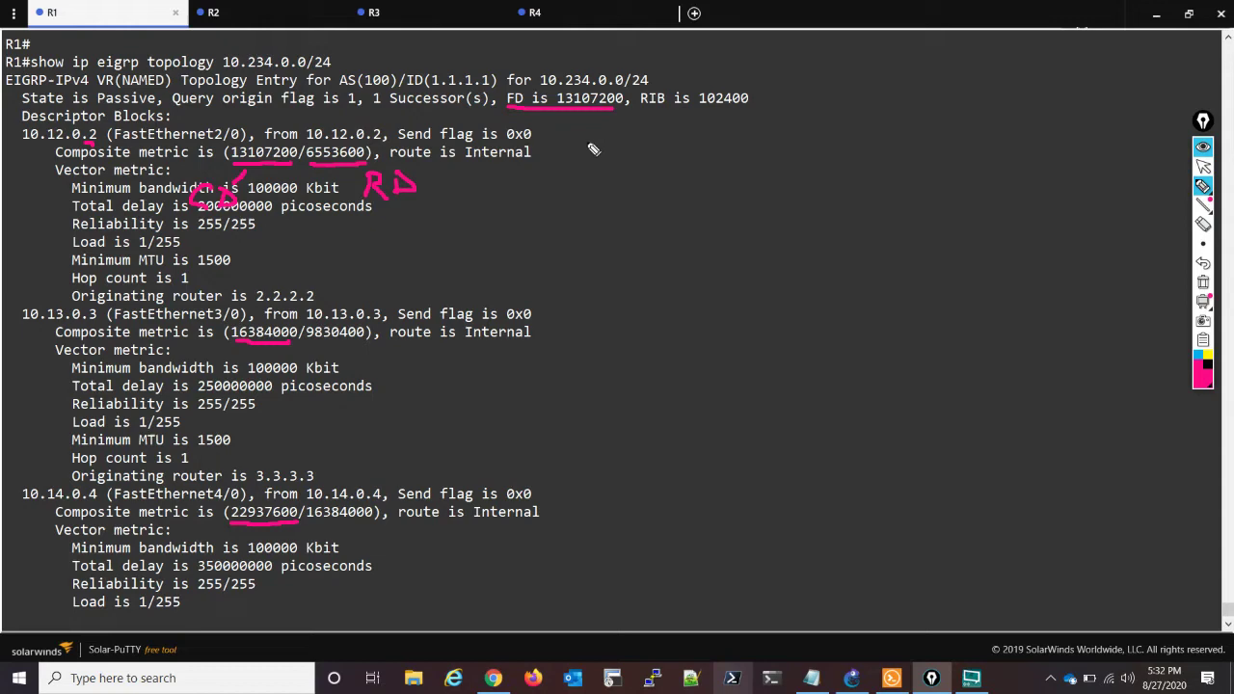
mouse_move(584, 143)
left_mouse_down()
mouse_move(584, 113)
mouse_move(595, 124)
left_mouse_up()
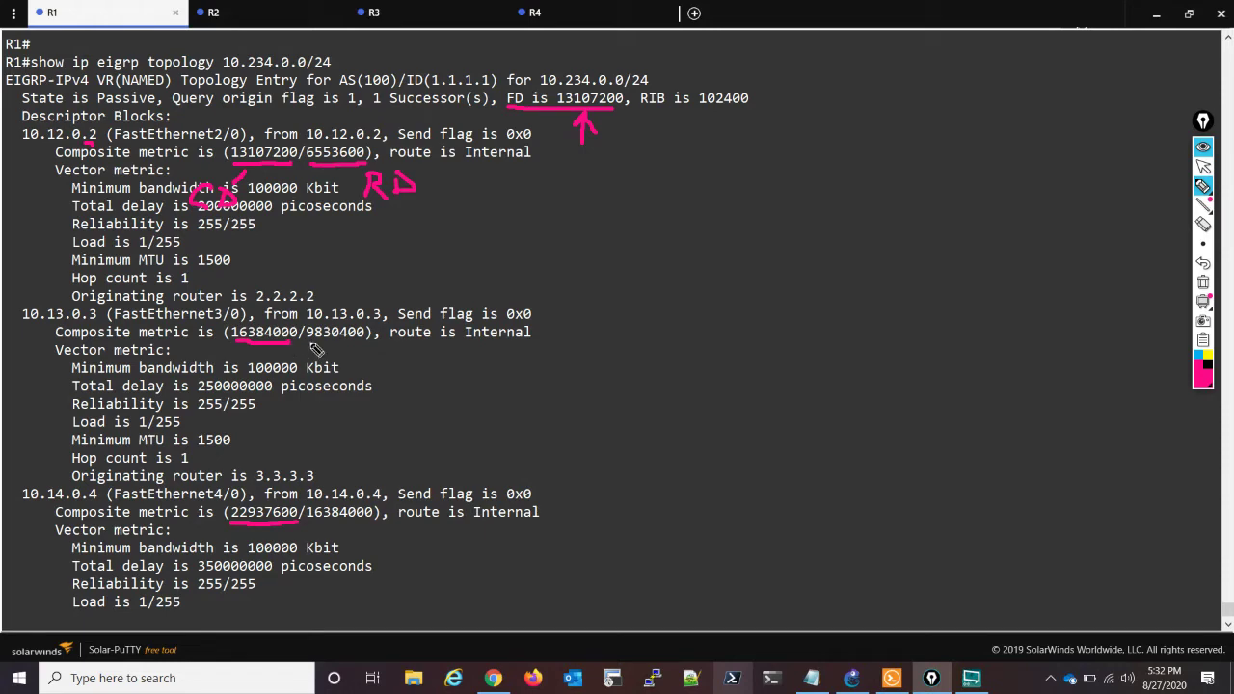
left_click_drag(306, 339, 368, 338)
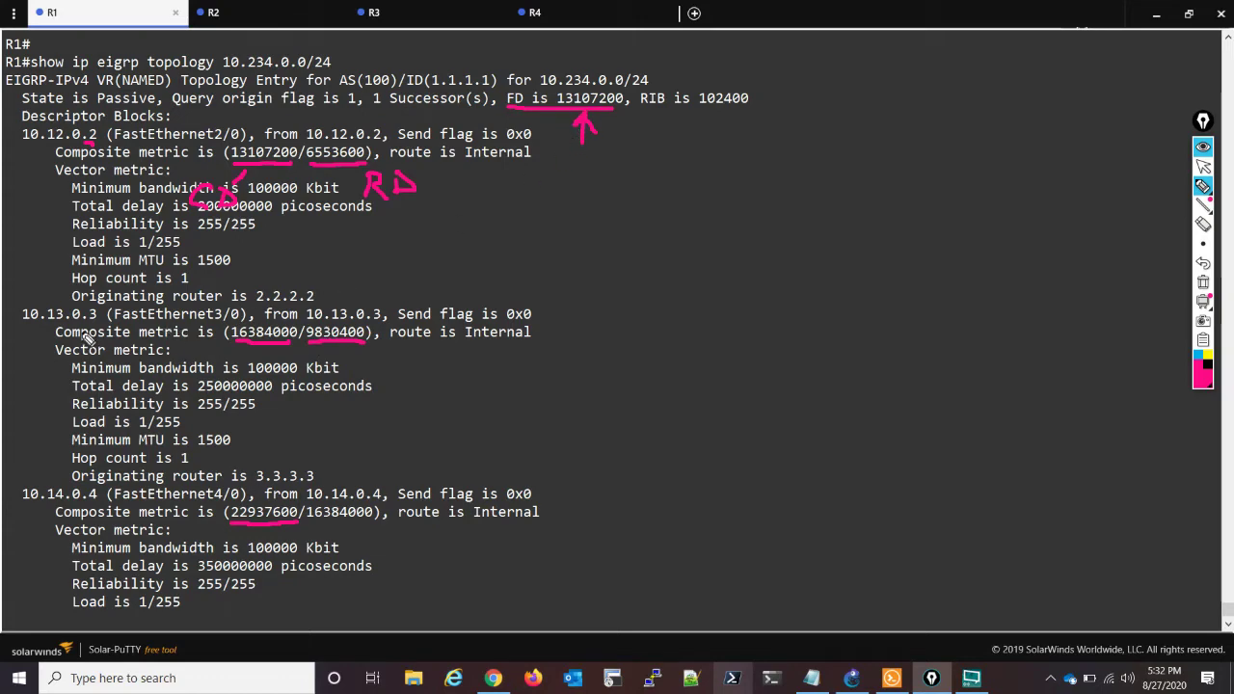
mouse_move(605, 311)
left_mouse_down()
mouse_move(582, 324)
mouse_move(617, 319)
left_mouse_up()
mouse_move(619, 299)
left_mouse_down()
mouse_move(643, 310)
mouse_move(635, 321)
left_mouse_up()
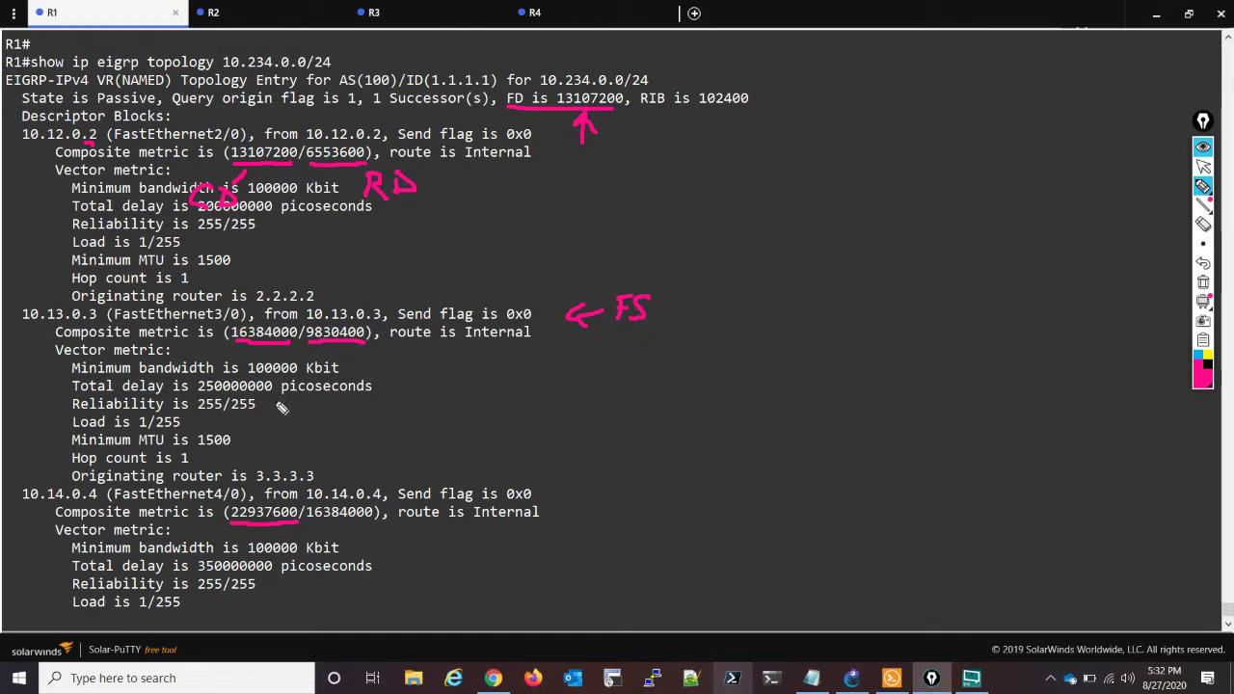
Mark the 10.14.0.4 next hop and the start of its reported distance, and cross out that path.
left_click_drag(87, 503, 100, 501)
left_click_drag(309, 522, 321, 522)
mouse_move(75, 477)
left_mouse_down()
mouse_move(181, 548)
mouse_move(305, 577)
left_mouse_up()
left_click_drag(333, 485, 69, 559)
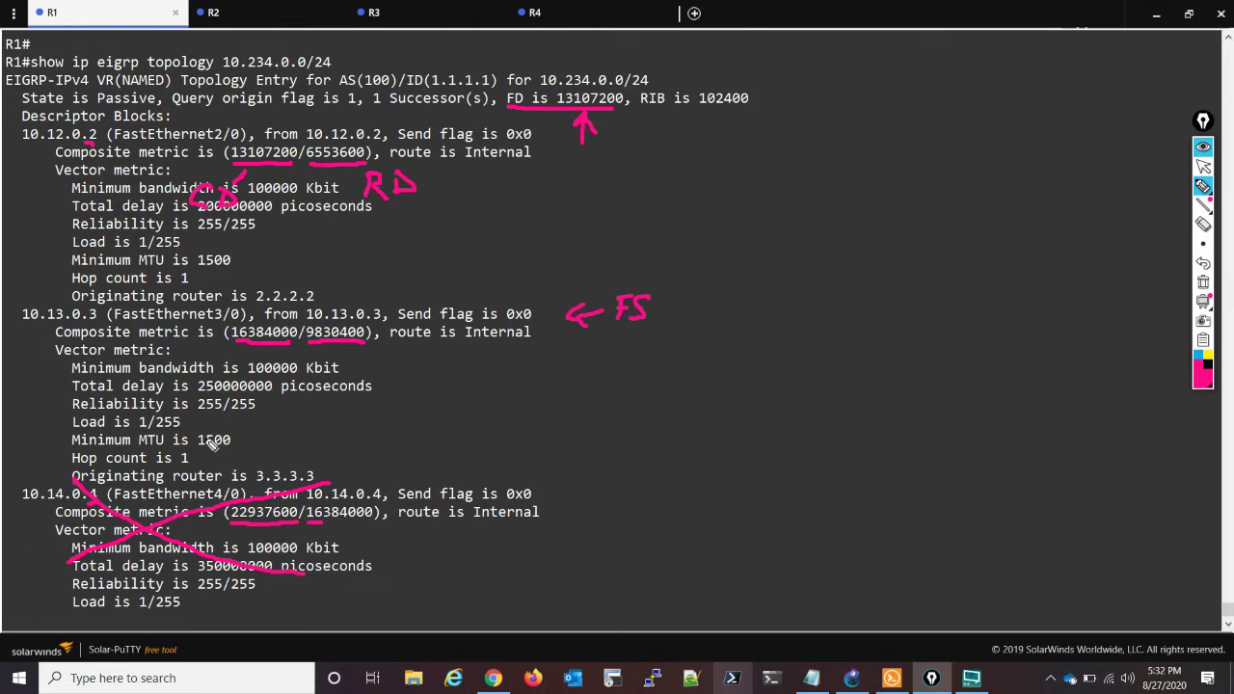
Clear all pen annotations and return to the R1 prompt with a few blank lines.
left_click(1203, 166)
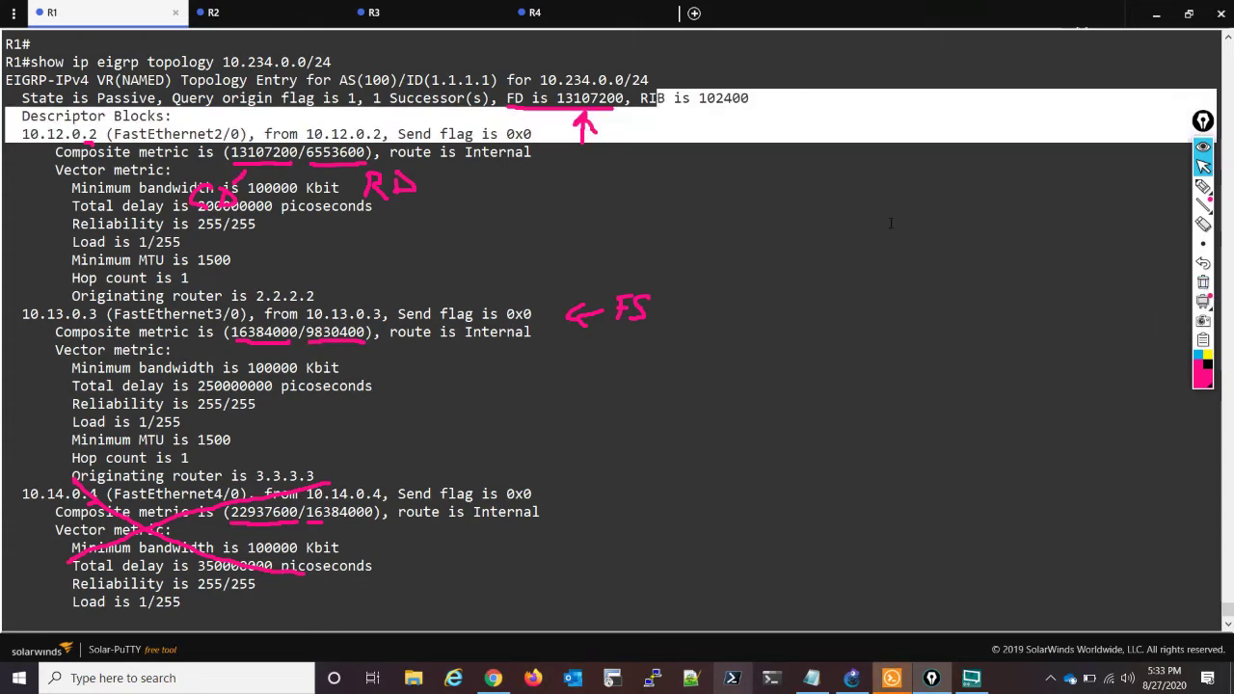
left_click(1203, 281)
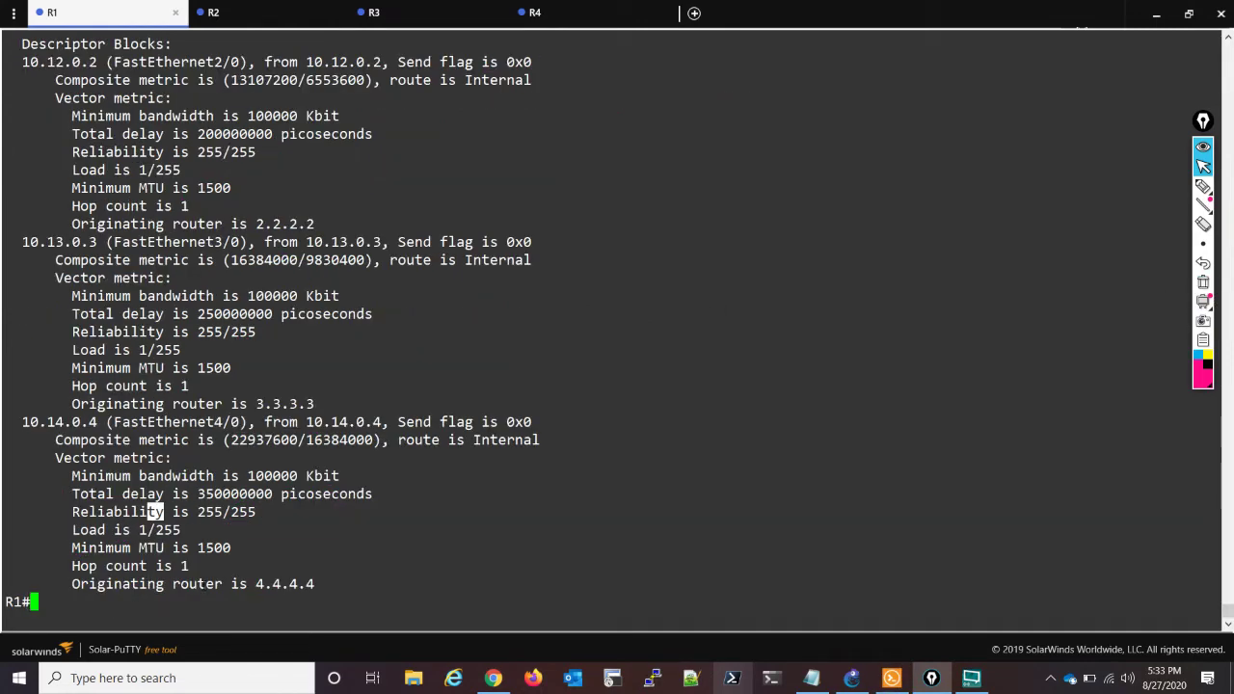
key("Return")
key("Return")
key("Return")
key("Return")
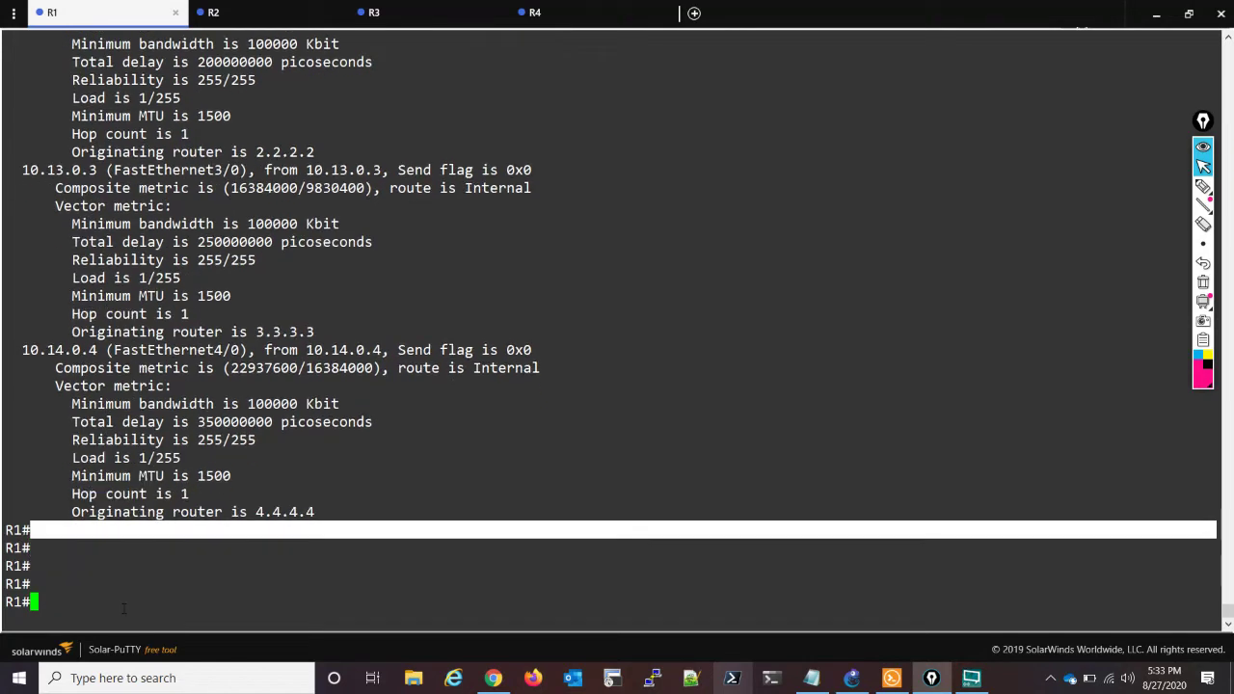
Enter interface configuration mode for fa2/0 on R1.
type("conf t")
key("Return")
type("int ")
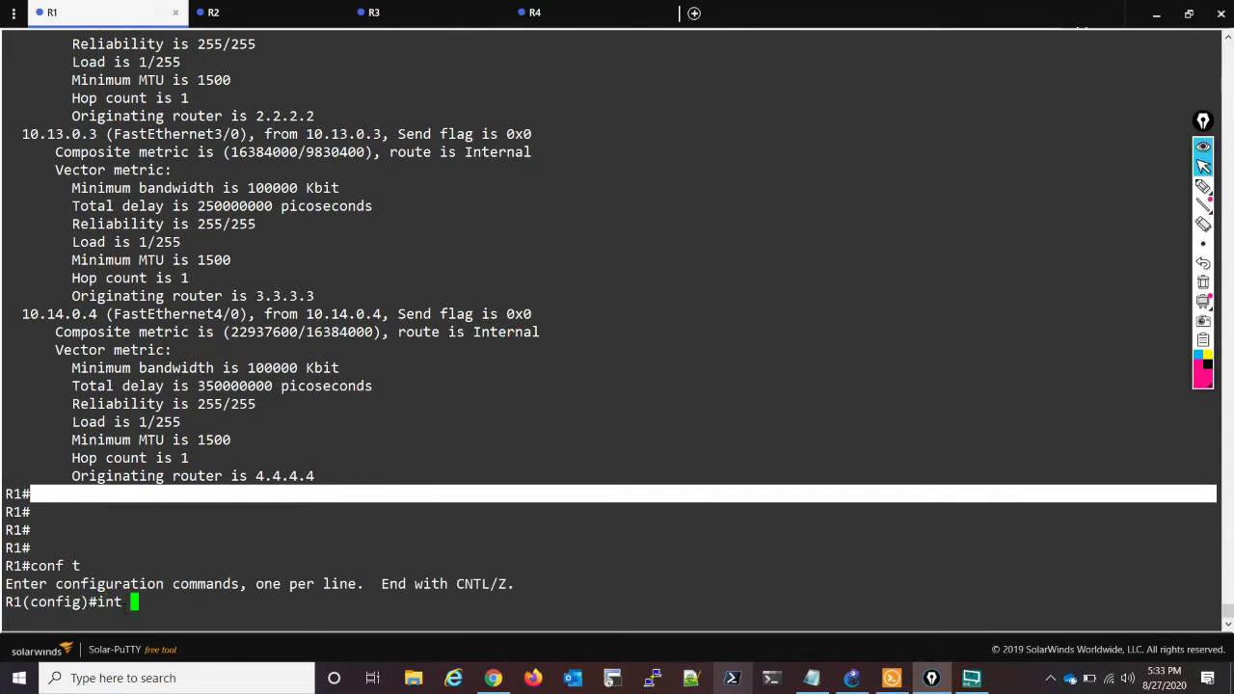
type("fa2/0")
key("Return")
Display the EIGRP topology table from interface configuration mode with do sh ip eigrp top.
type("do sh ip ")
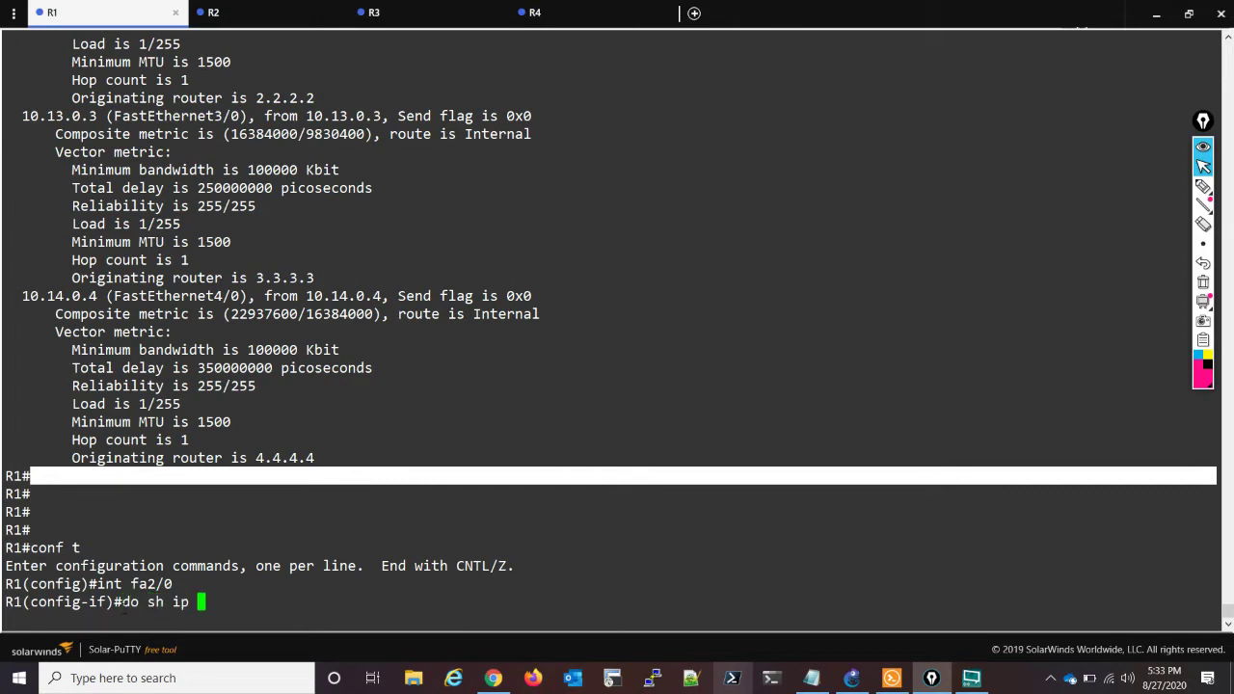
type("eigrp top")
key("Tab")
key("Return")
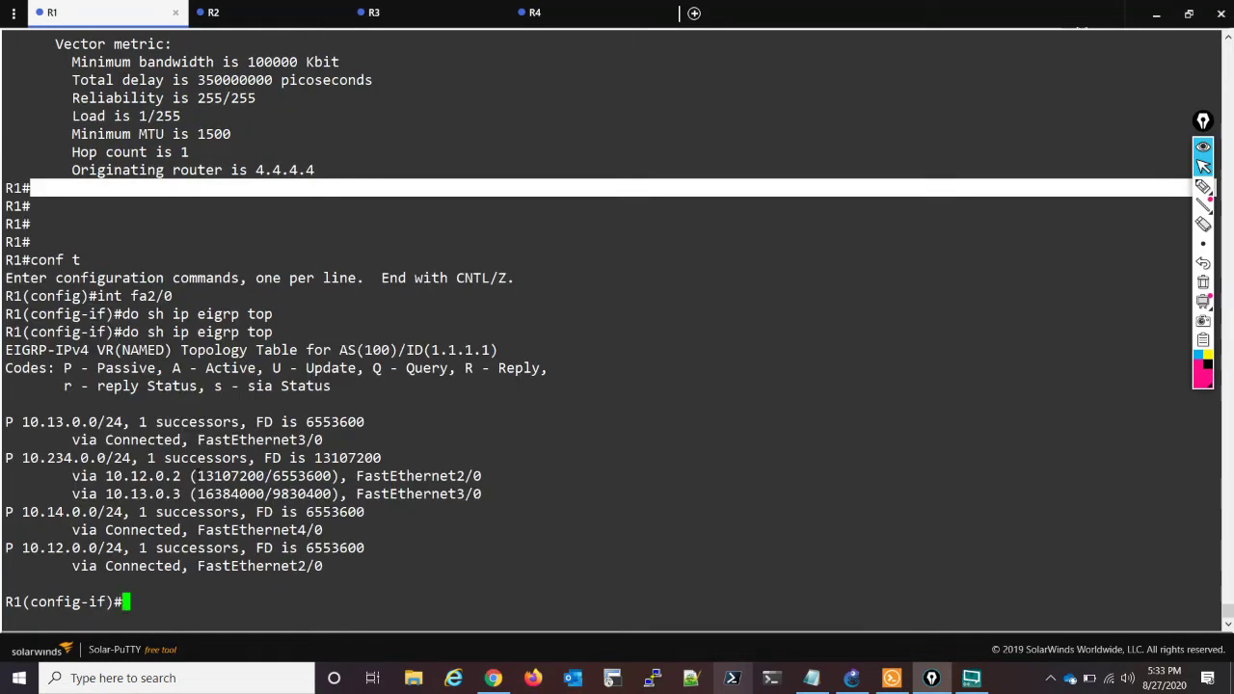
left_click(203, 477)
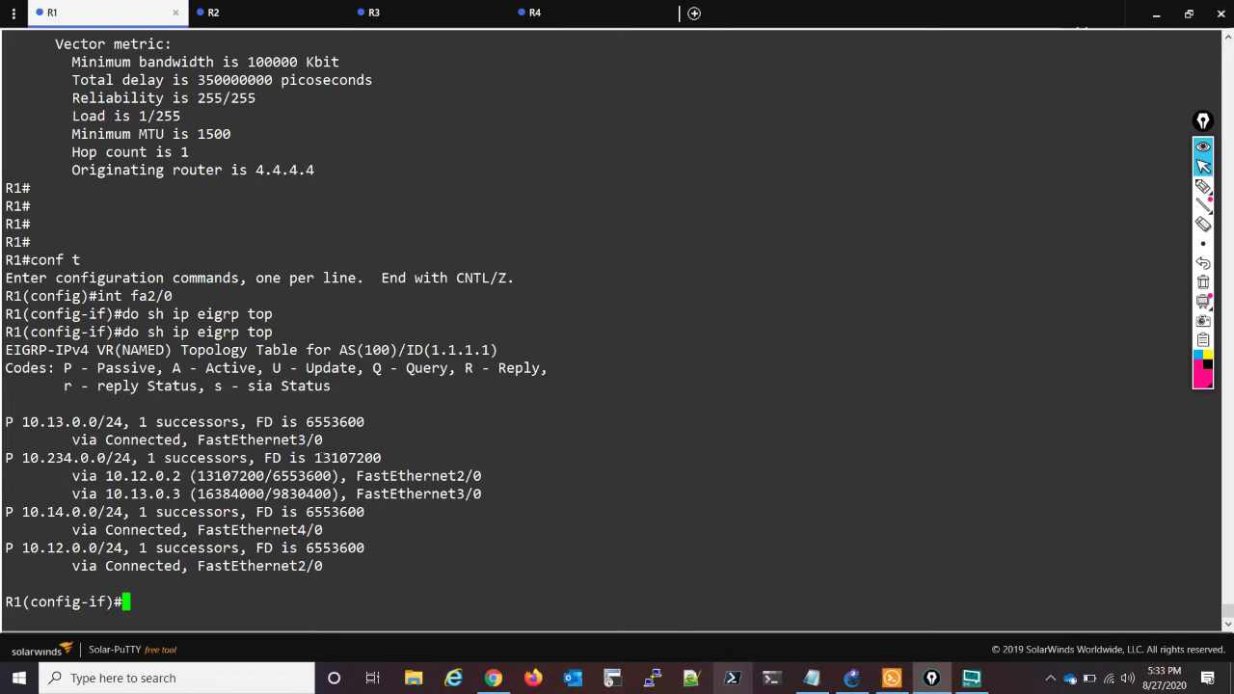
Shut down FastEthernet2/0 and exit configuration mode to the privileged prompt.
type("shut")
key("Return")
type("end")
key("Return")
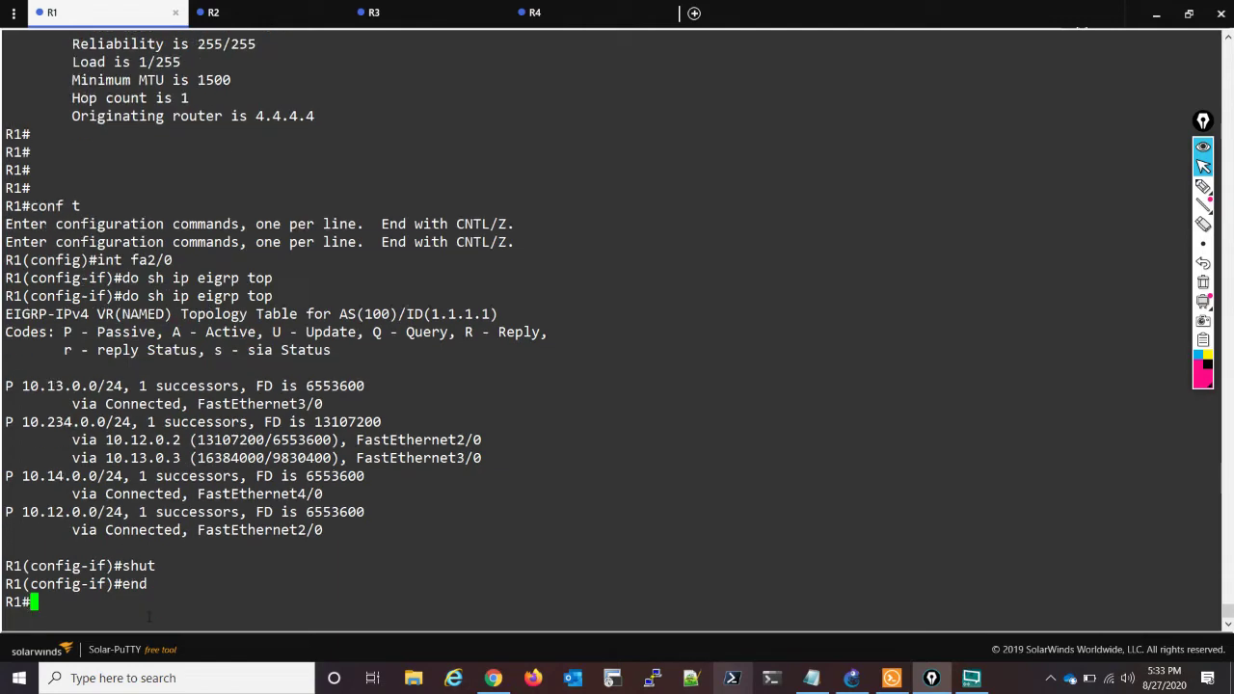
key("Return")
key("Return")
key("Return")
key("Return")
key("Return")
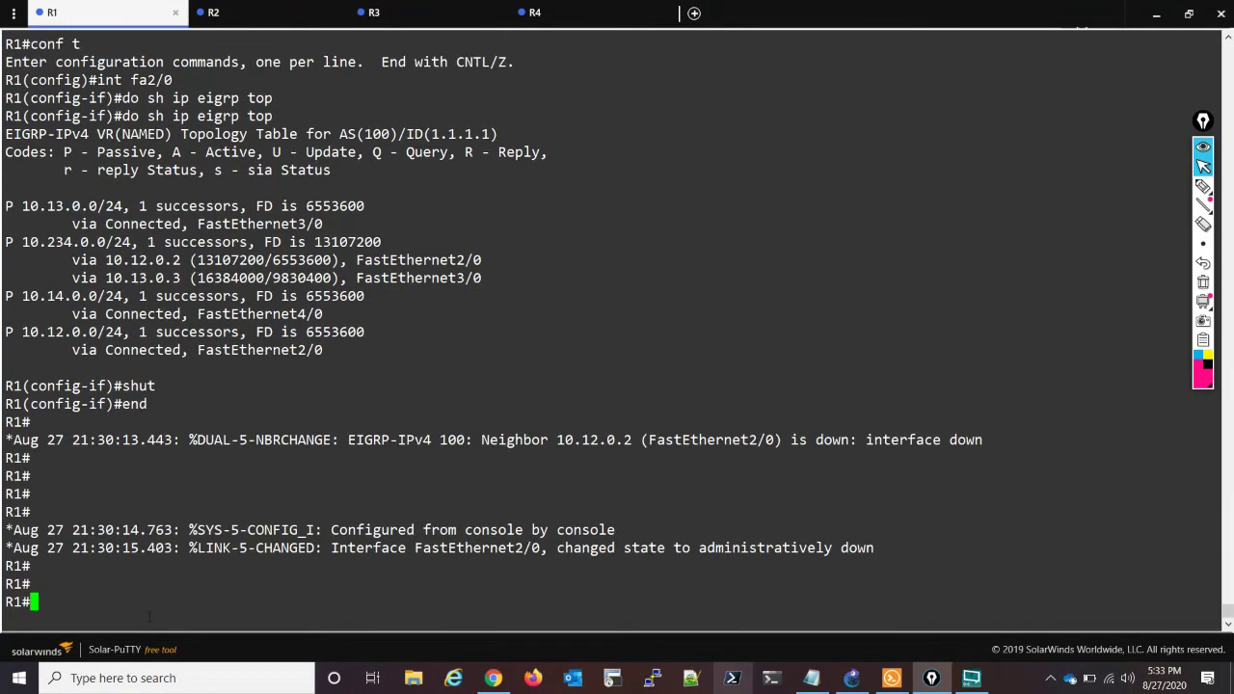
Run show ip eigrp topology 10.234.0.0/24 on R1 again and display the full detailed entry.
type("sh ip ei")
key("BackSpace")
key("BackSpace")
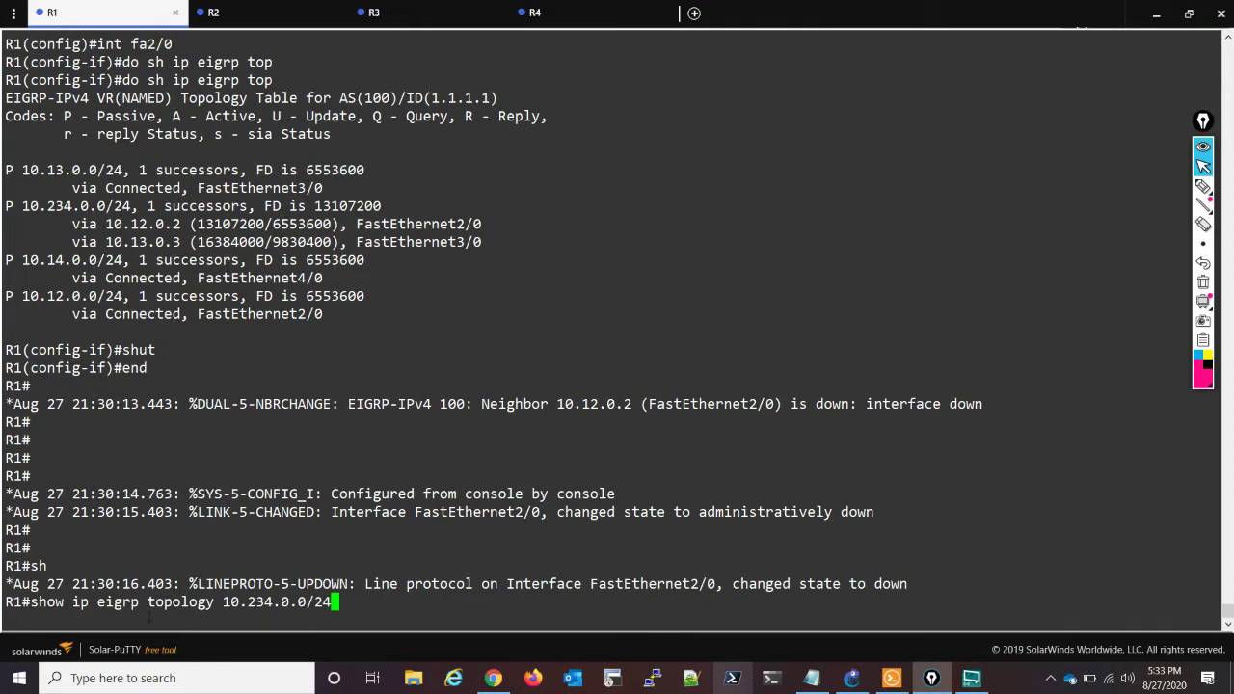
key("Return")
key("space")
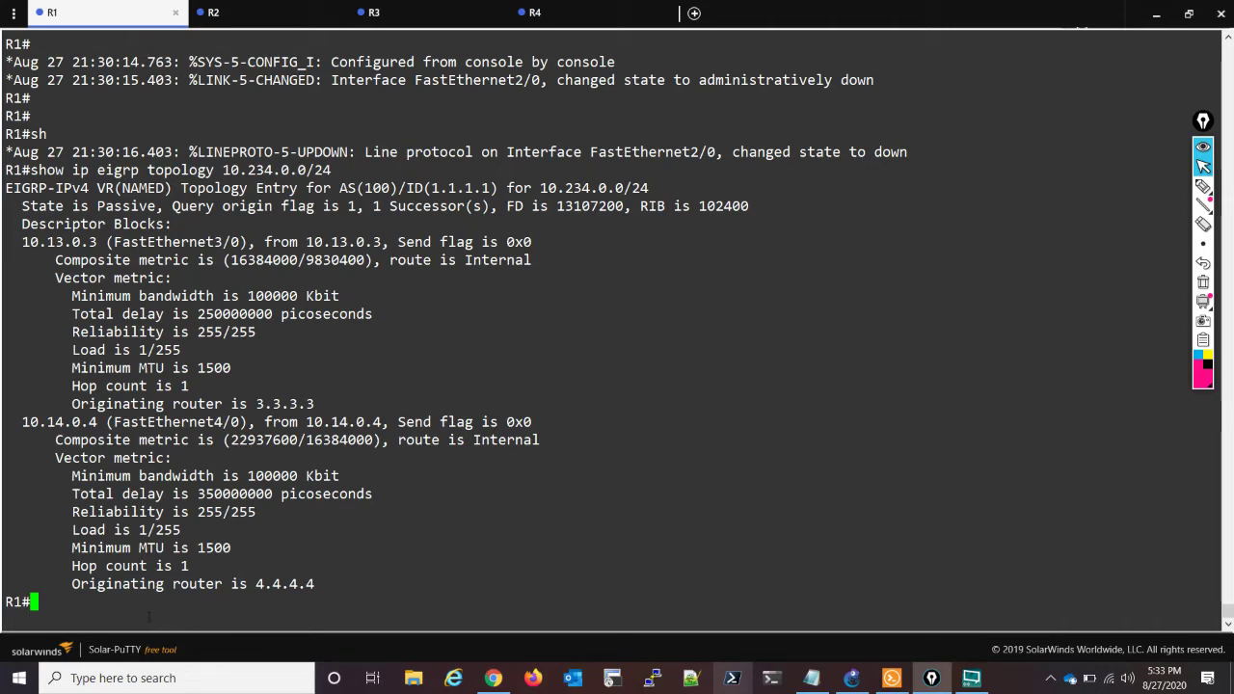
With the pen, underline the FD value and the first composite metric of the 10.13.0.3 path.
left_click(1203, 185)
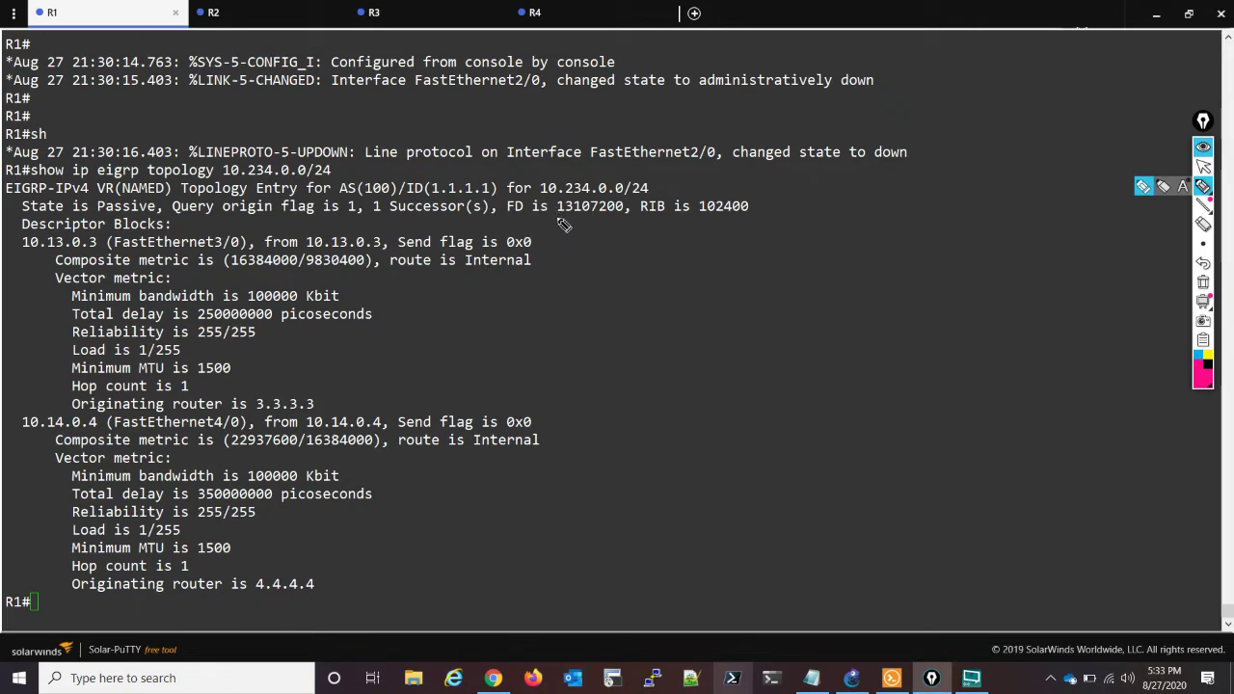
left_click_drag(557, 219, 623, 219)
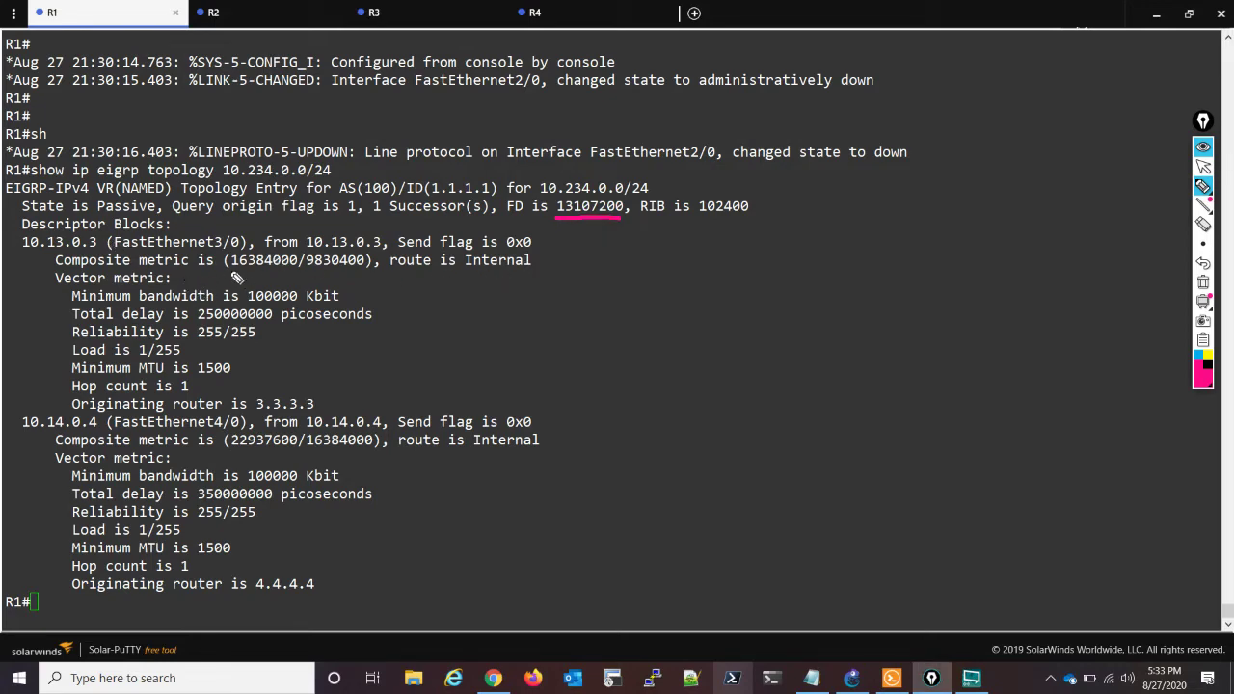
left_click_drag(228, 273, 292, 273)
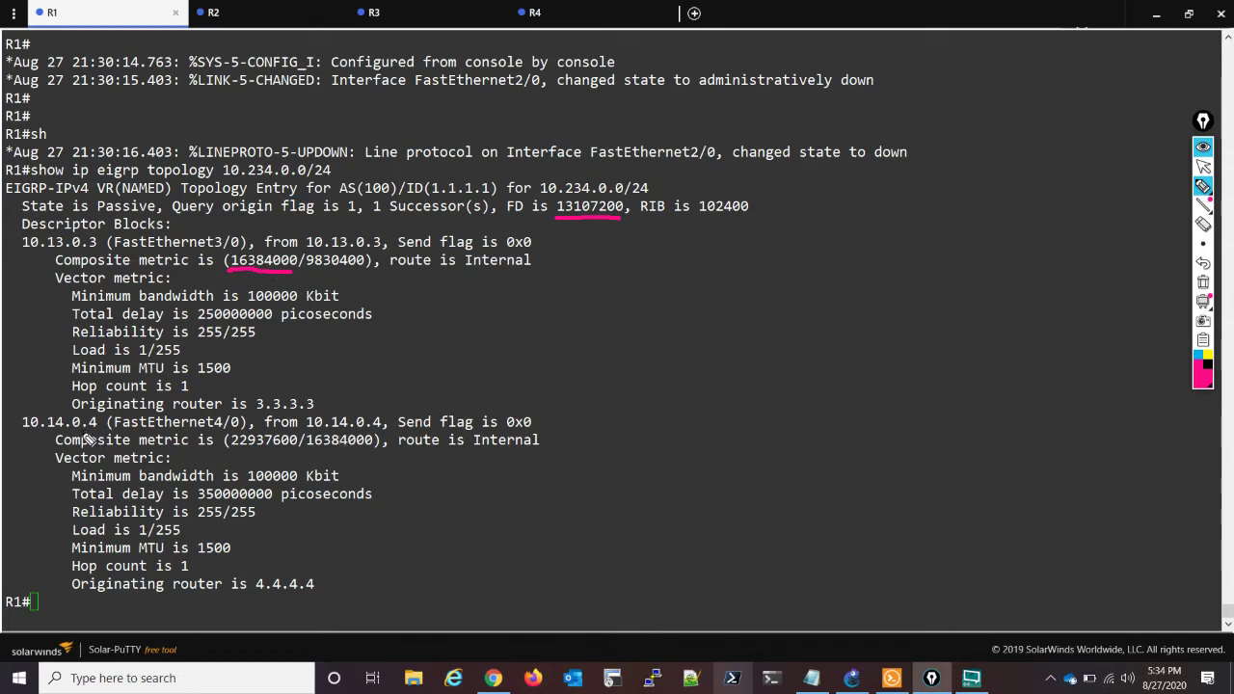
Underline the 10.14.0.4 path's last address digit and reported distance, draw arrows to the 10.13.0.3 metric and the FD, and cross out the 10.14.0.4 path.
left_click_drag(82, 433, 94, 433)
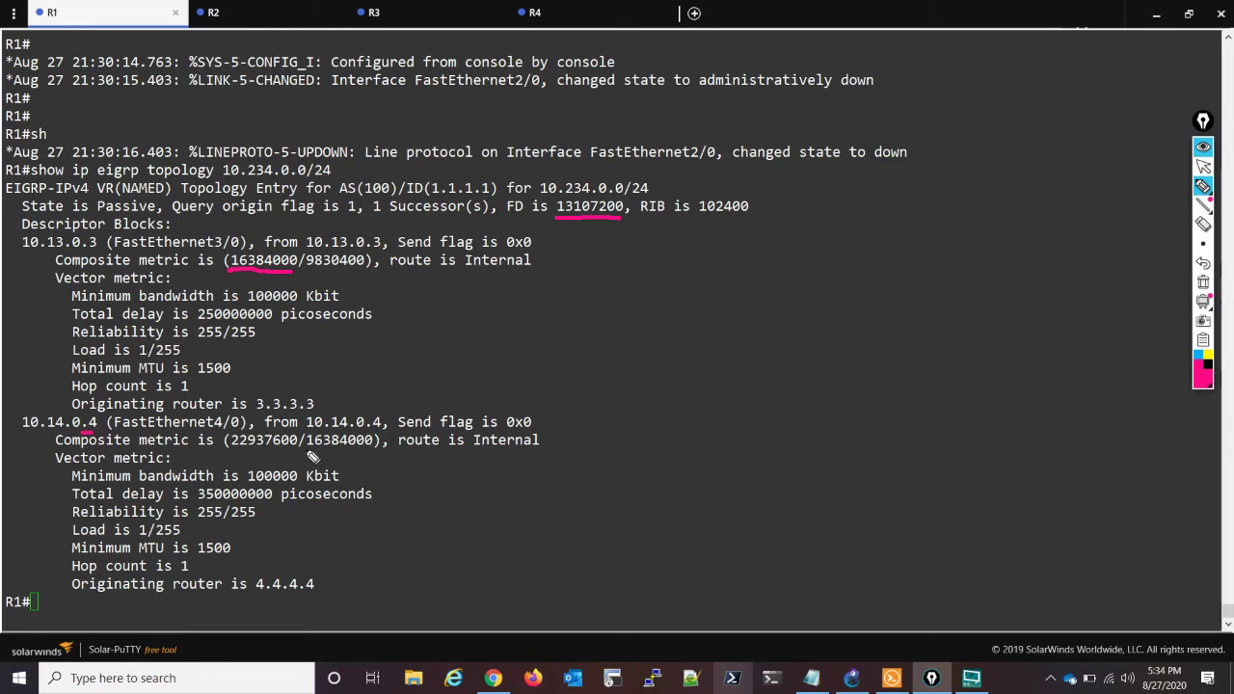
left_click_drag(306, 447, 374, 447)
mouse_move(309, 379)
left_mouse_down()
mouse_move(294, 292)
mouse_move(311, 291)
left_mouse_up()
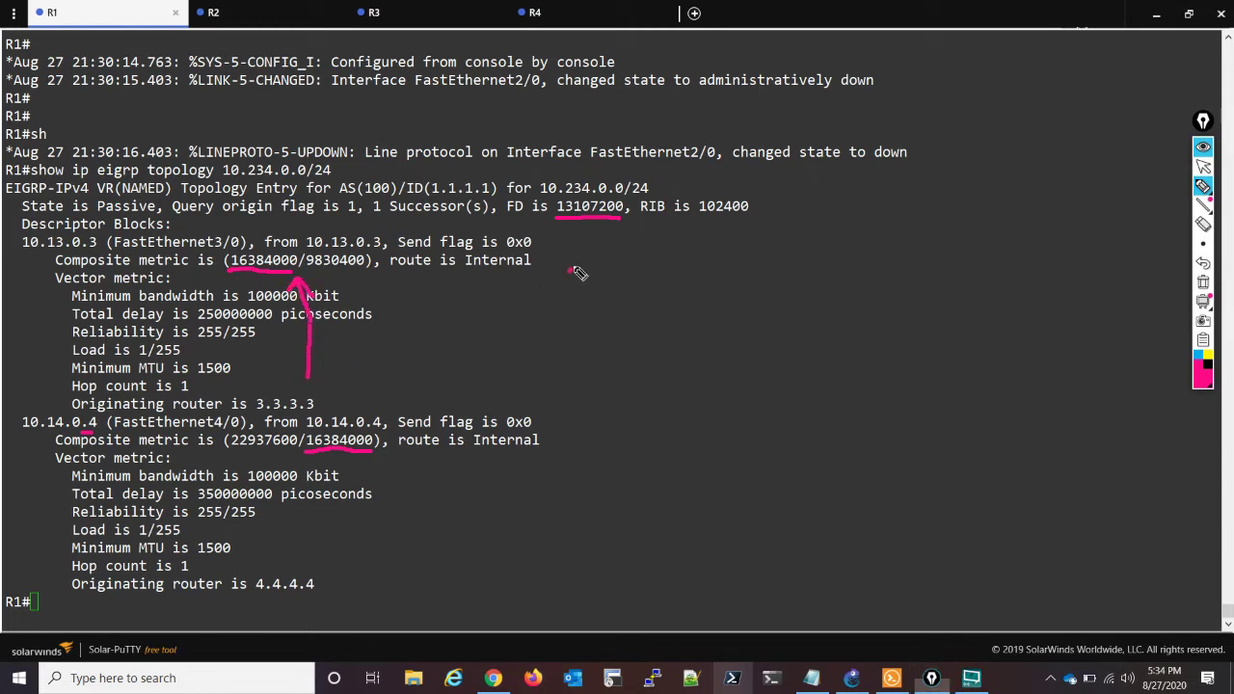
mouse_move(581, 273)
left_mouse_down()
mouse_move(582, 235)
mouse_move(596, 252)
left_mouse_up()
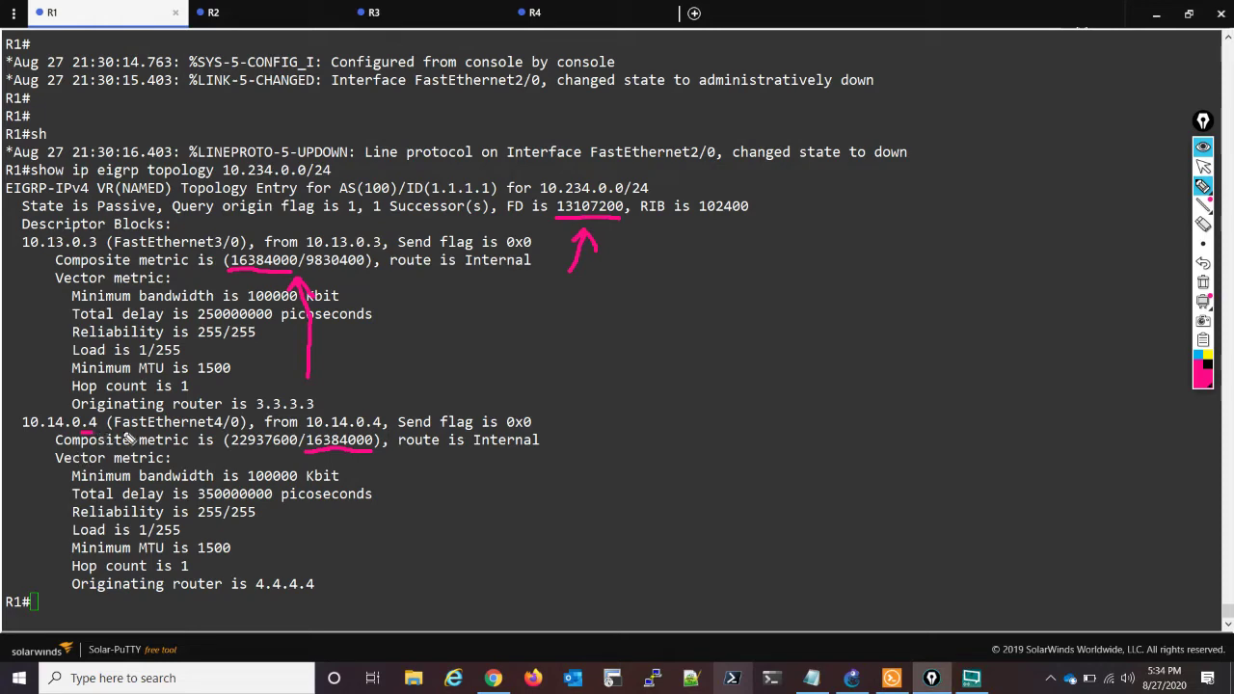
left_click_drag(46, 413, 267, 547)
mouse_move(321, 431)
left_mouse_down()
mouse_move(214, 467)
mouse_move(122, 523)
left_mouse_up()
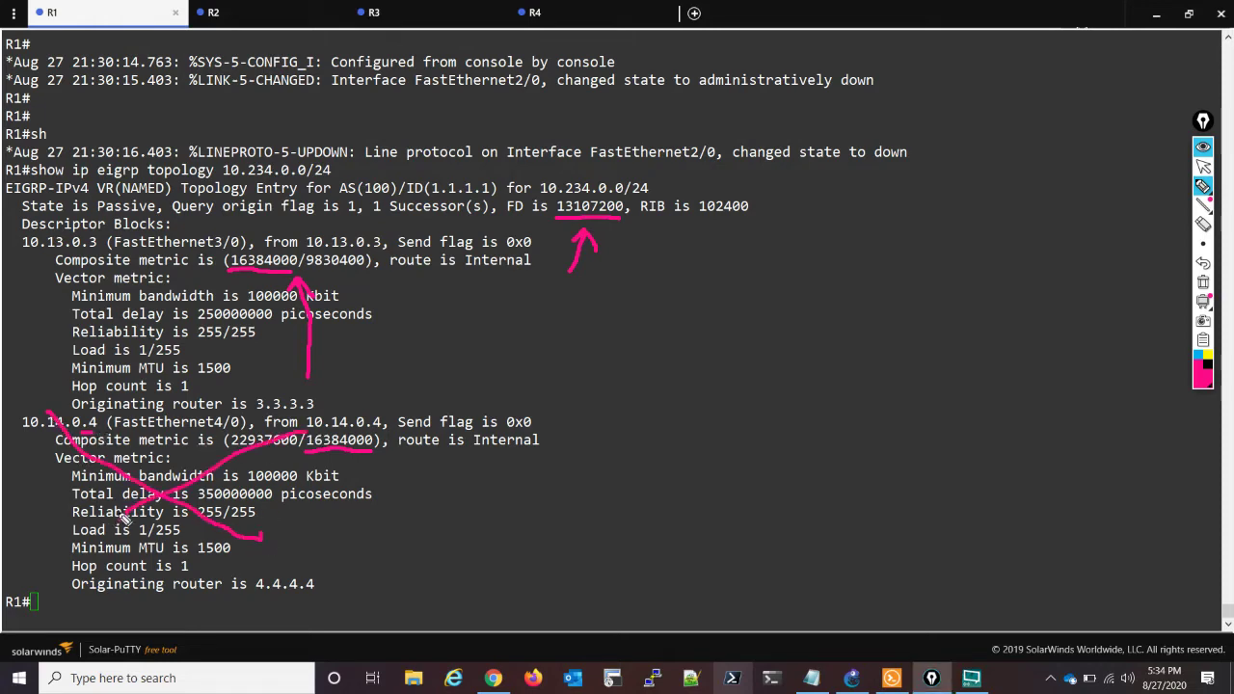
Clear the pen annotations and display the EIGRP topology table on R1 with sh ip eigrp topology.
left_click(1203, 282)
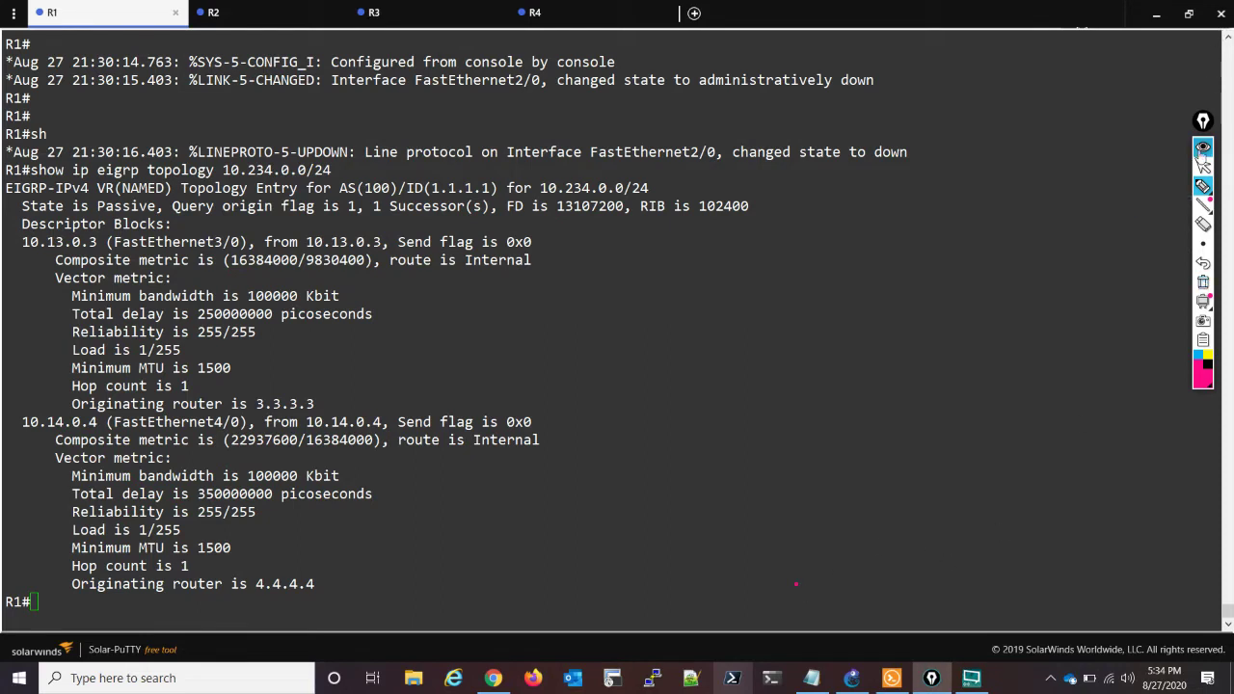
left_click(1203, 166)
left_click(361, 613)
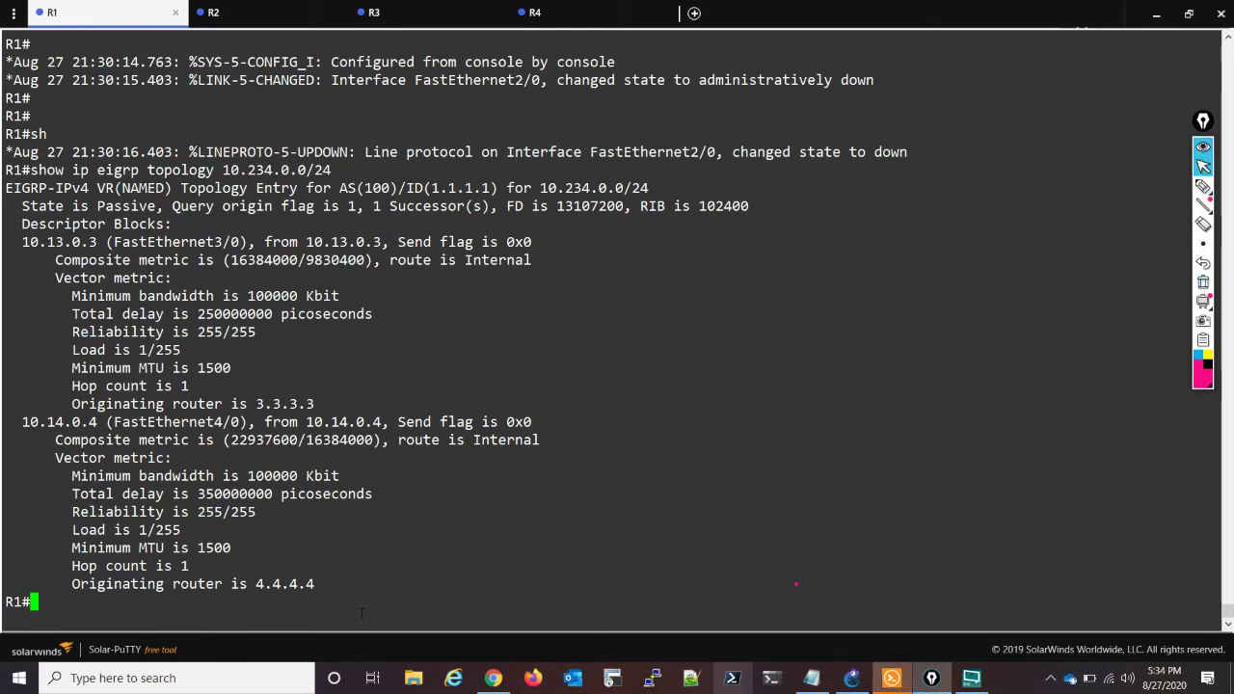
type("sh ip eigrp top")
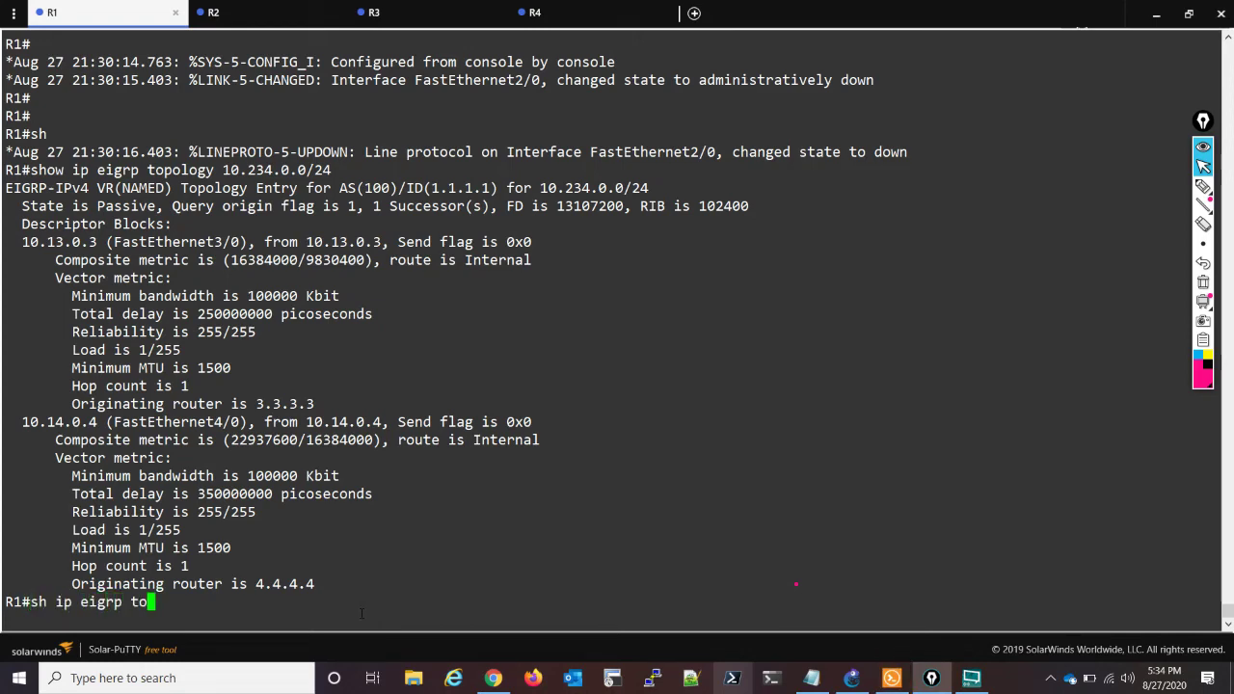
key("Tab")
key("Return")
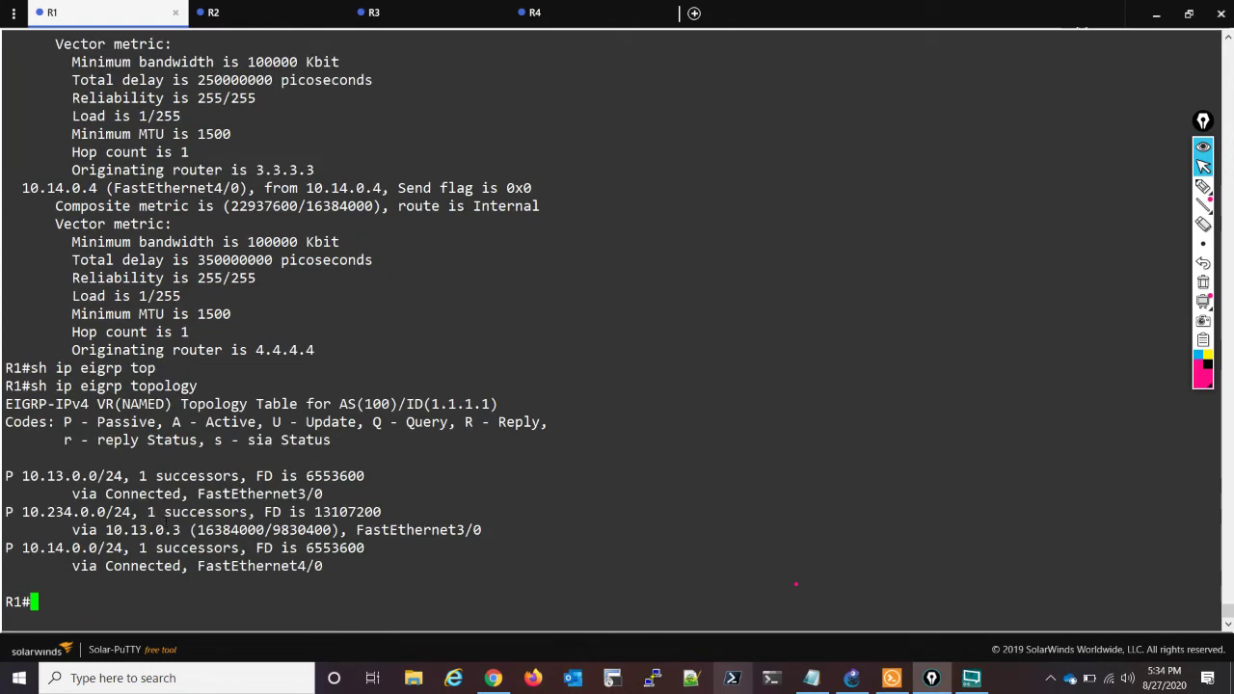
Highlight the 10.13.0.3 path's first metric and the FD of 10.234.0.0/24 to compare the two values.
left_click_drag(197, 530, 223, 530)
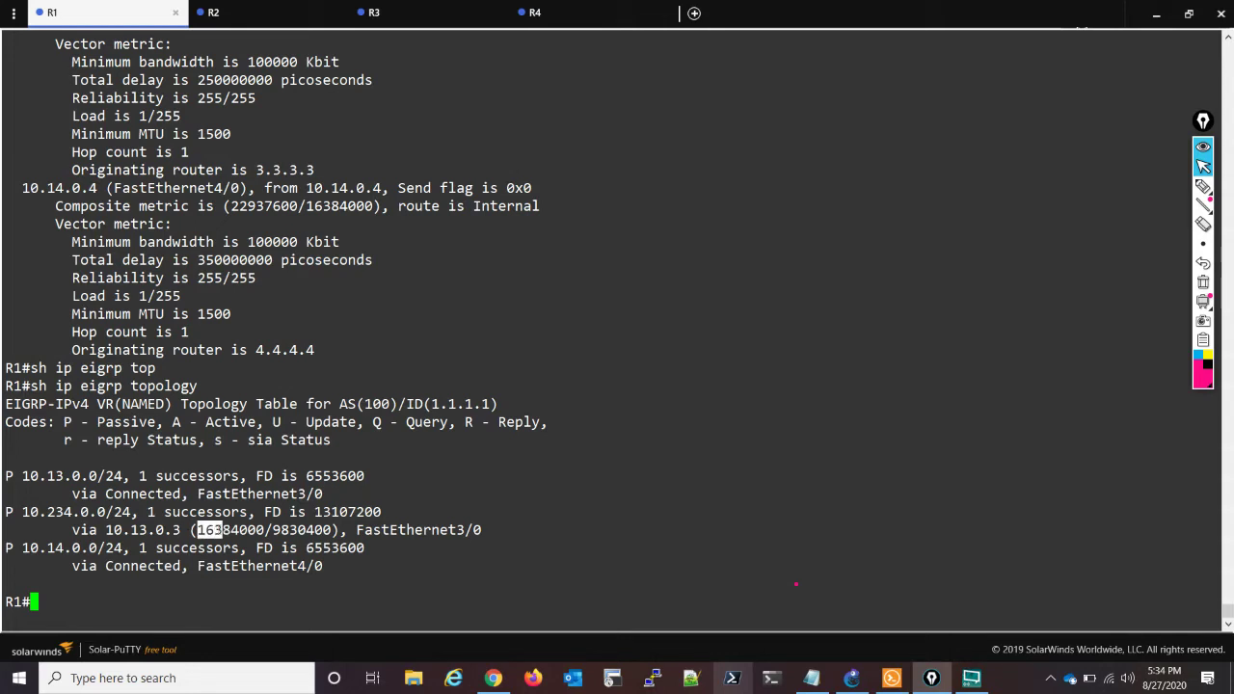
left_click_drag(304, 512, 381, 512)
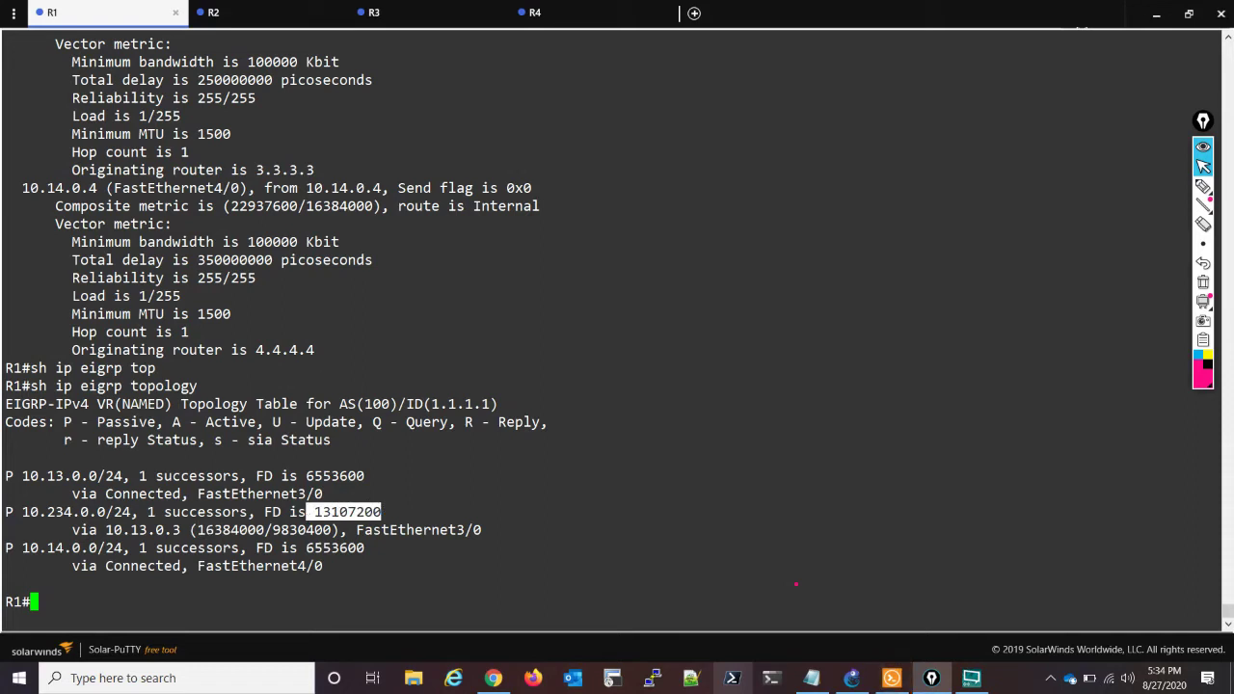
left_click_drag(190, 530, 222, 530)
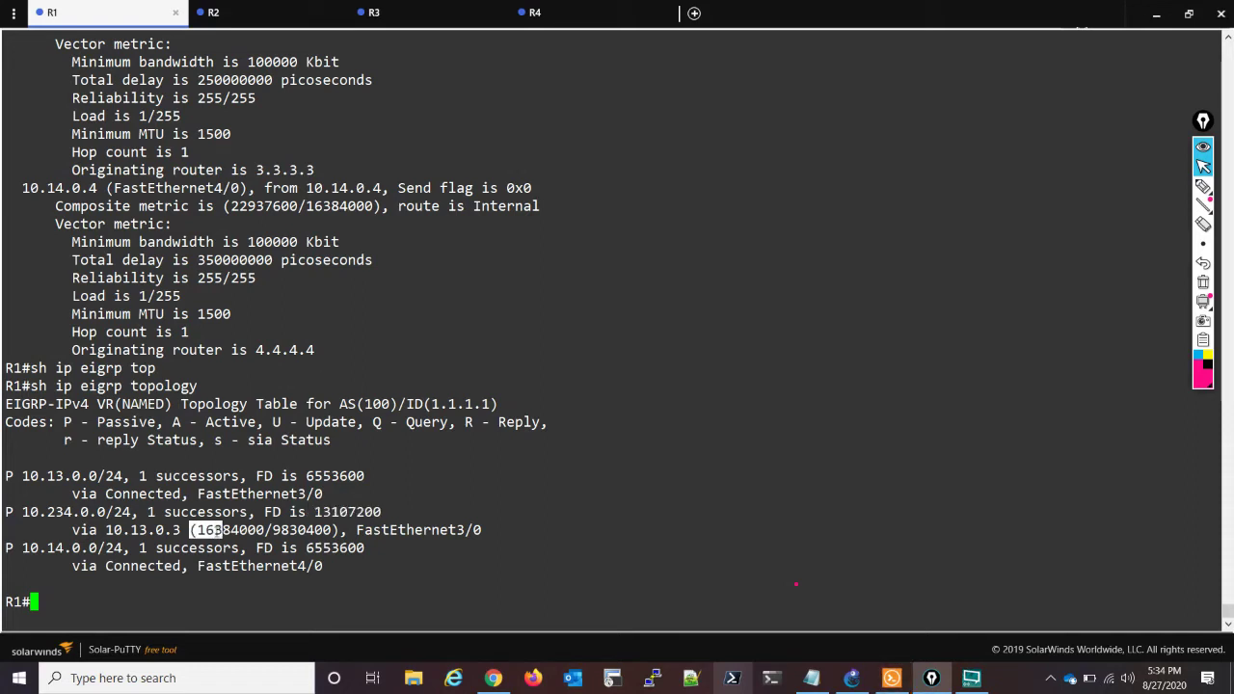
left_click(178, 598)
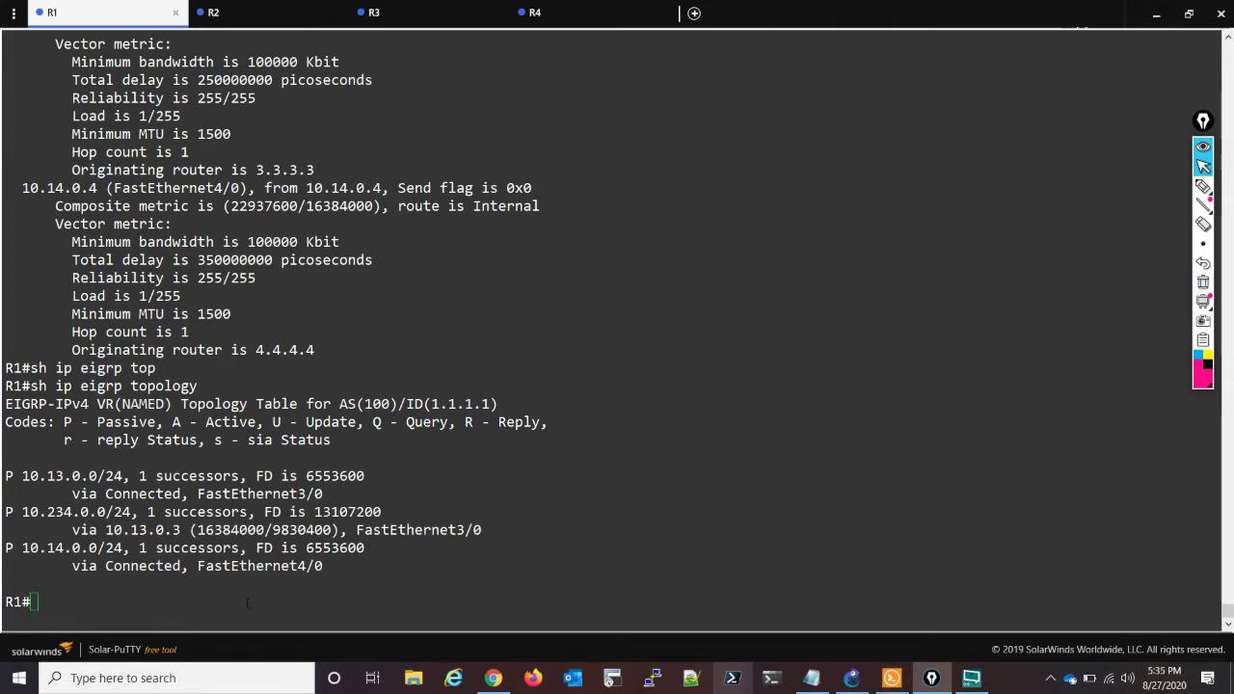
Switch to Chrome and review the EIGRP term definitions in the CCNP and CCIE ENCOR guide's Chapter 7, from successor route to feasible successor.
left_click(493, 677)
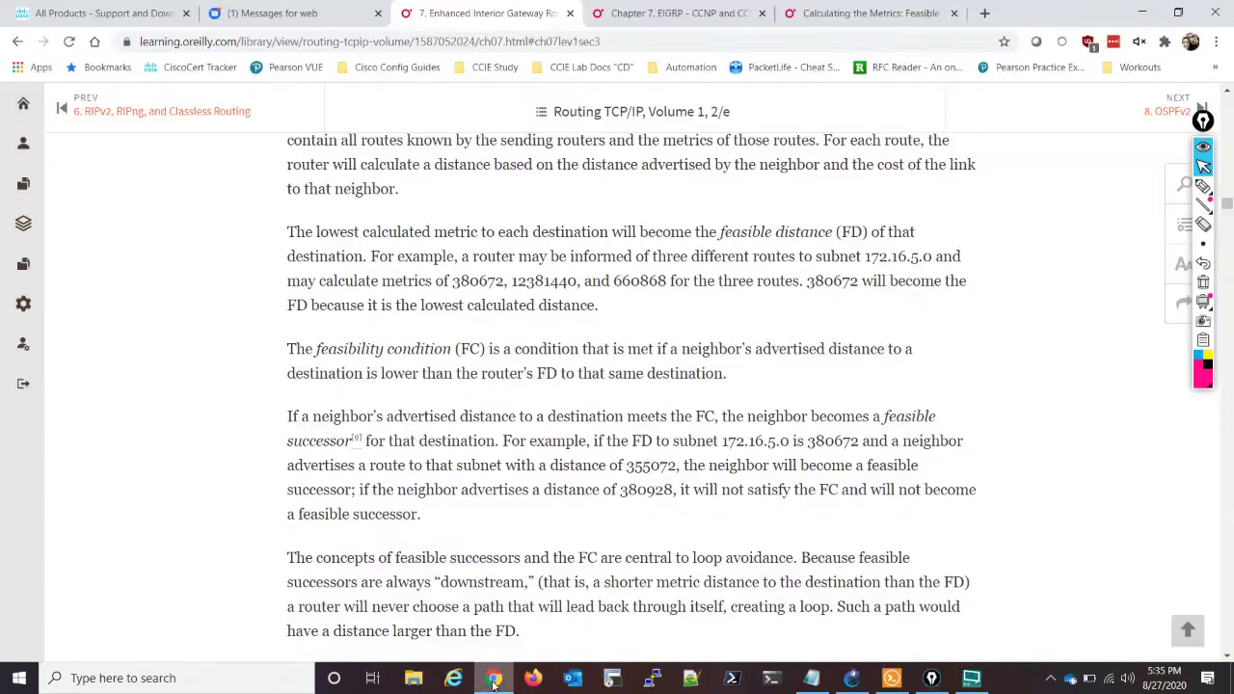
left_click(670, 24)
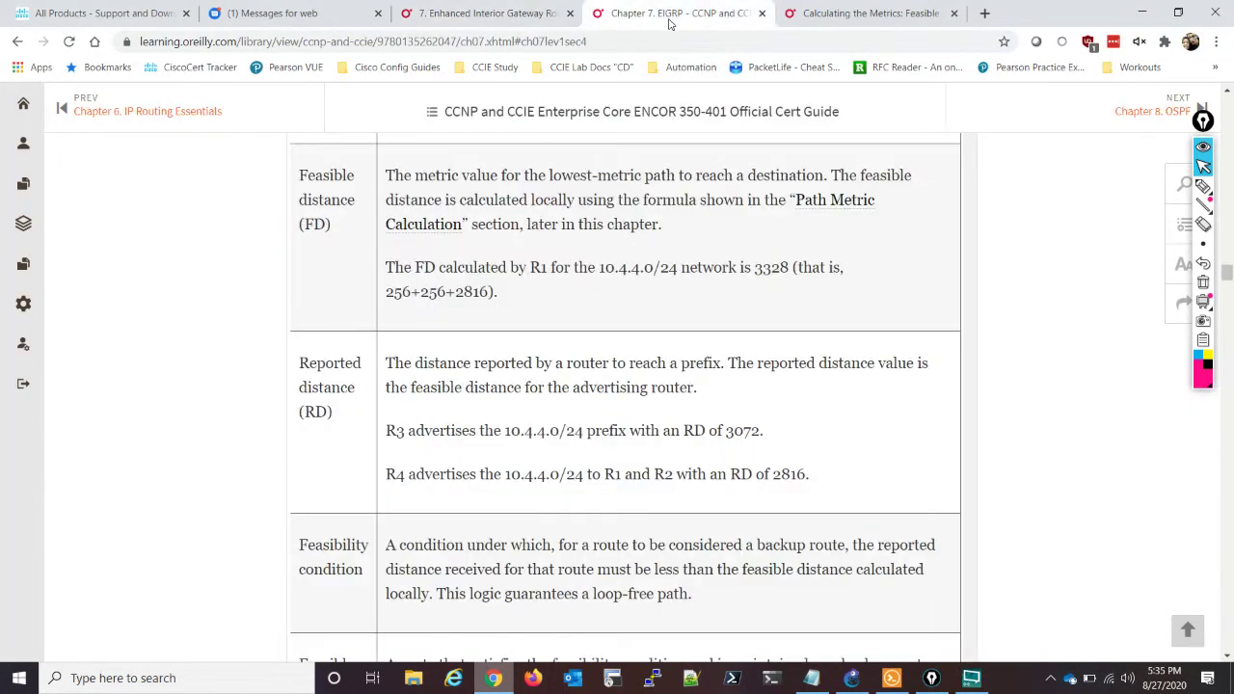
scroll(573, 358, "up", 3)
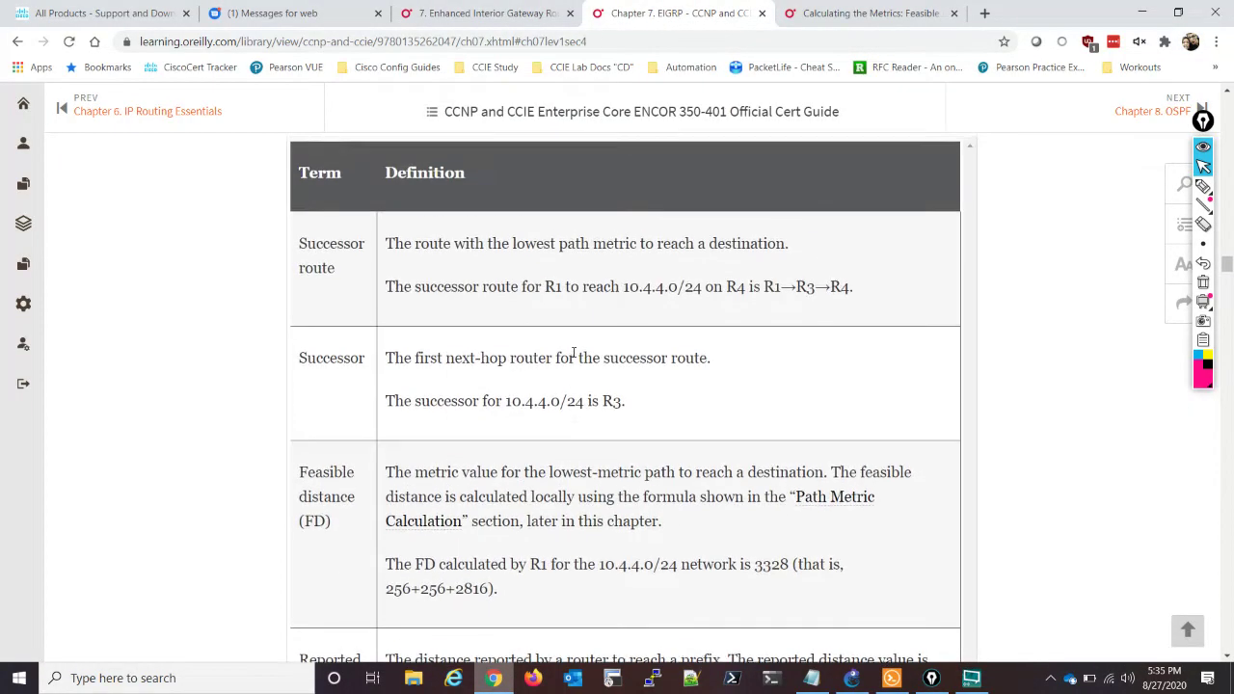
scroll(573, 353, "down", 3)
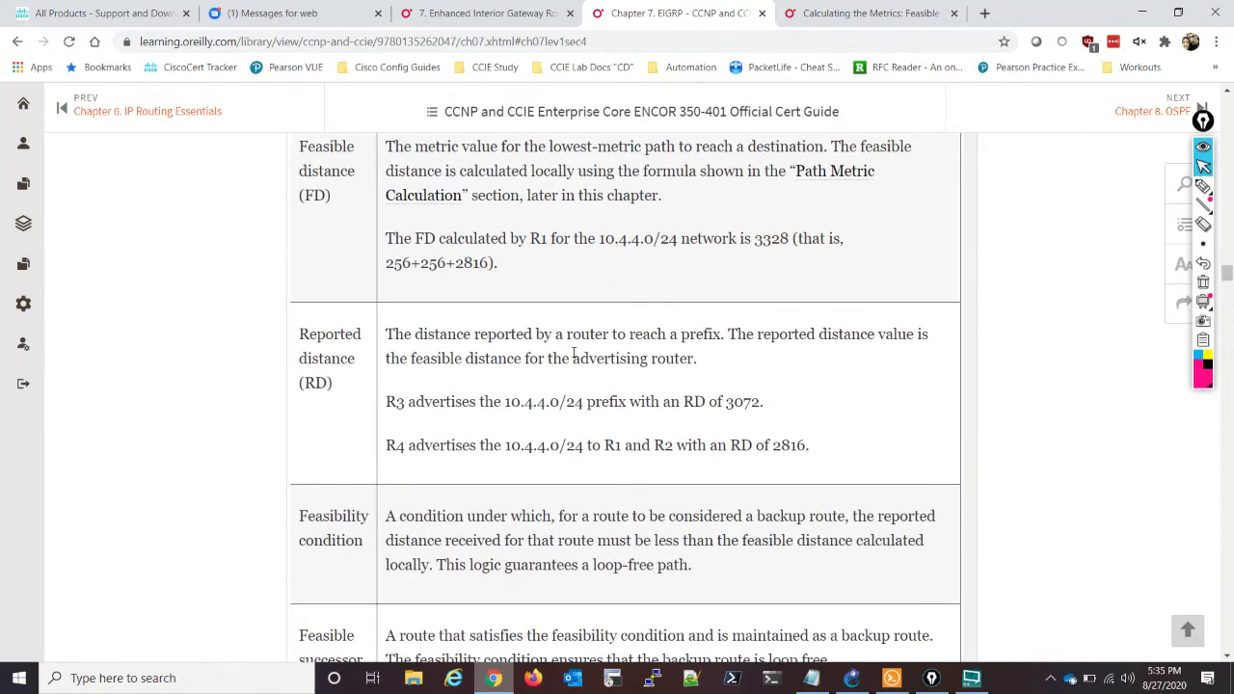
scroll(573, 353, "down", 3)
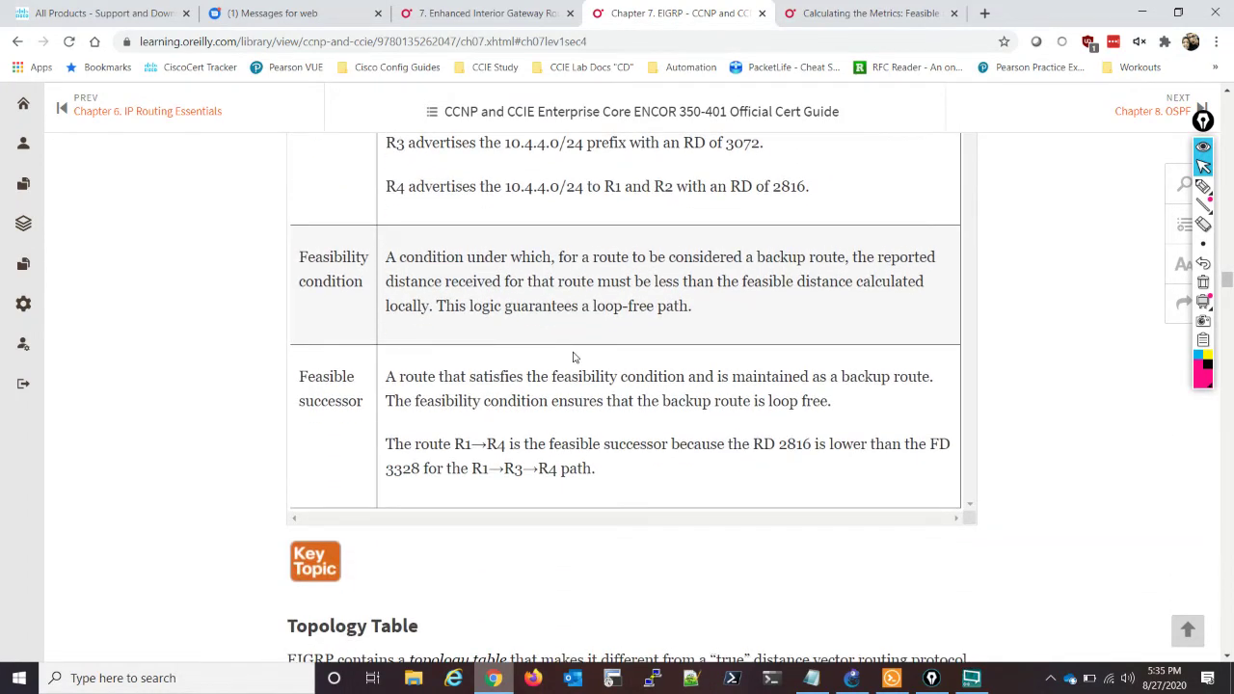
scroll(573, 358, "up", 3)
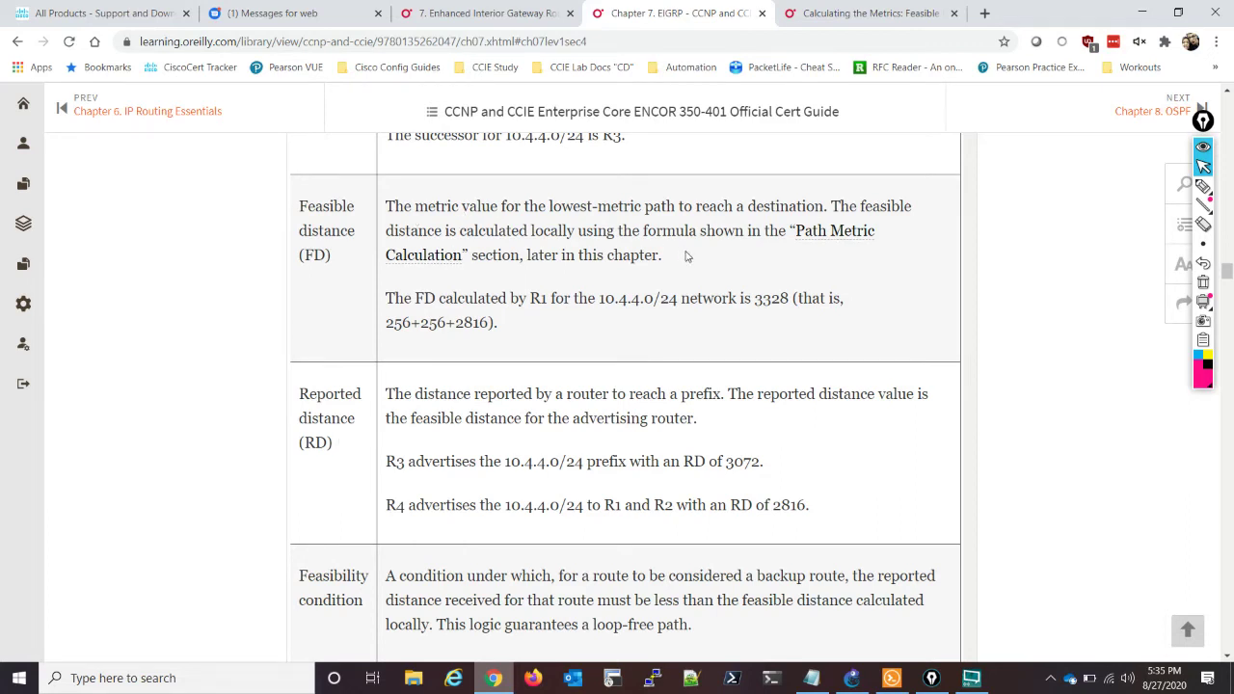
Examine Figure 7-3's annotated EIGRP topology output for 10.4.4.0/24 and the surrounding Topology Table section.
scroll(686, 255, "down", 10)
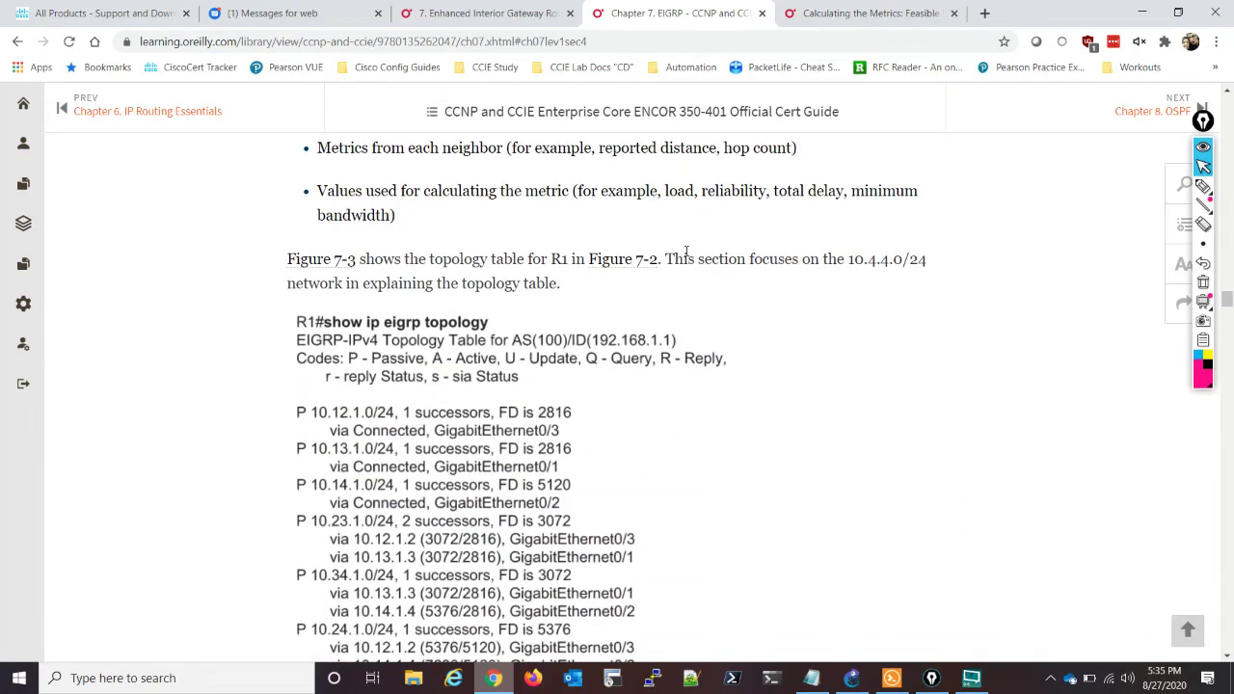
scroll(686, 251, "down", 4)
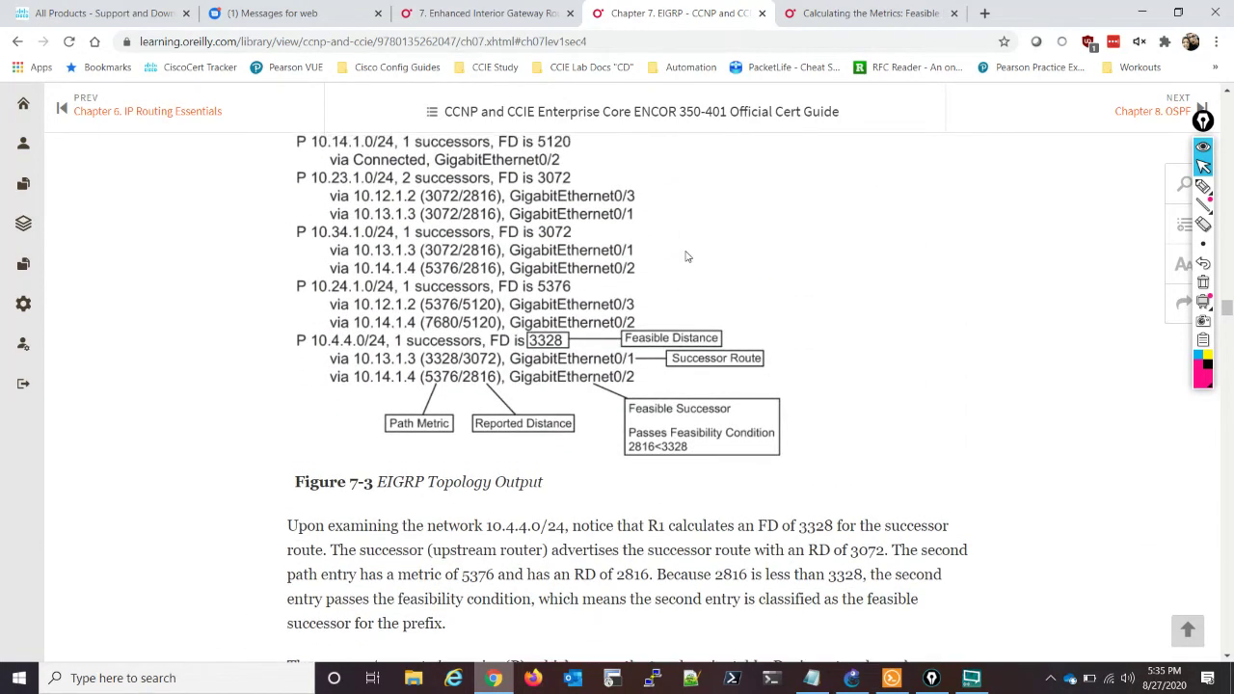
scroll(686, 256, "up", 1)
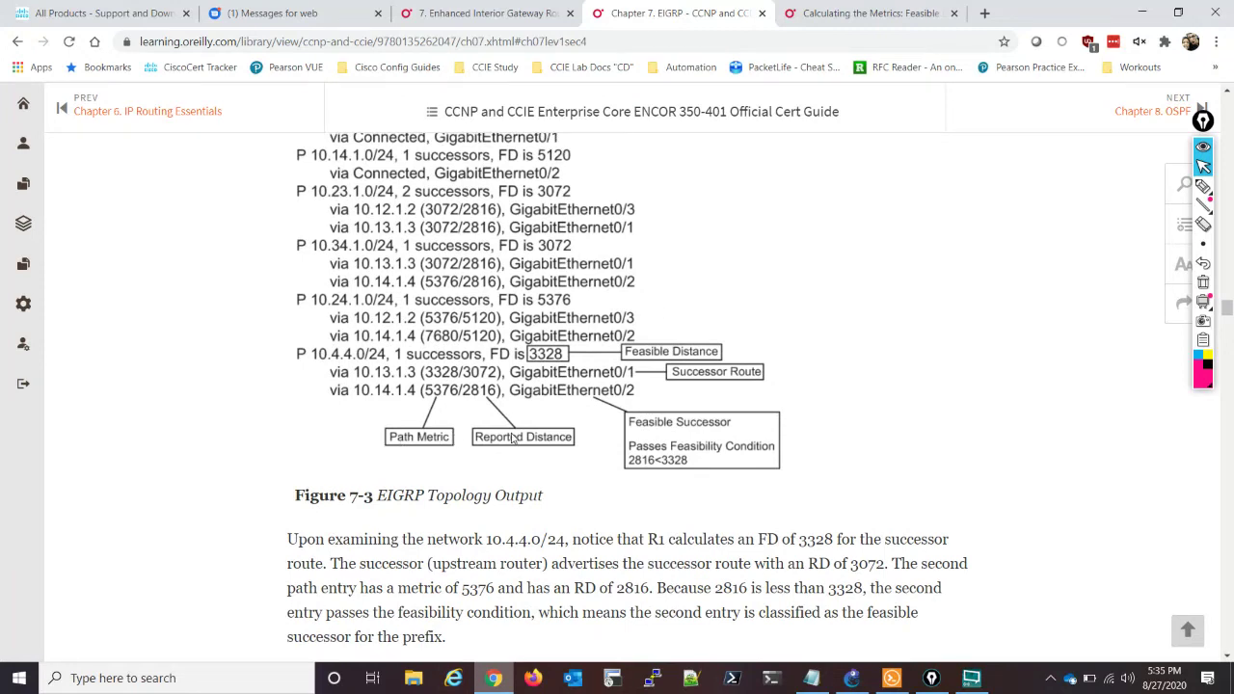
scroll(646, 401, "up", 4)
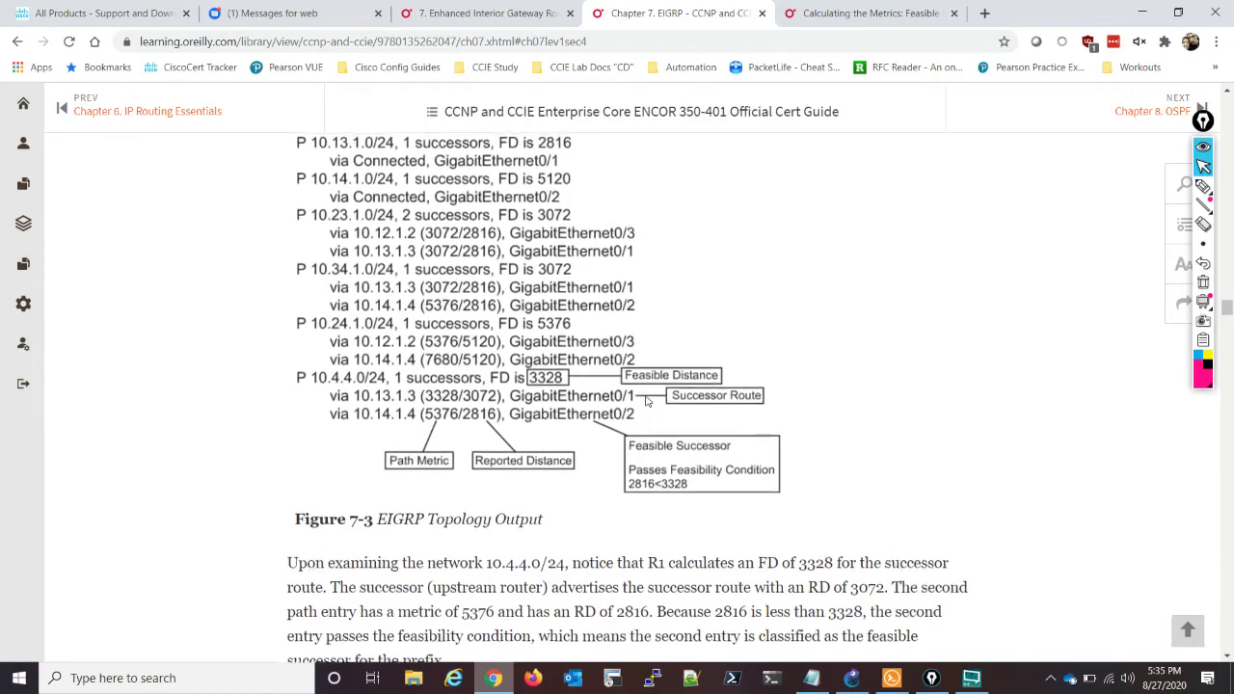
scroll(646, 401, "down", 3)
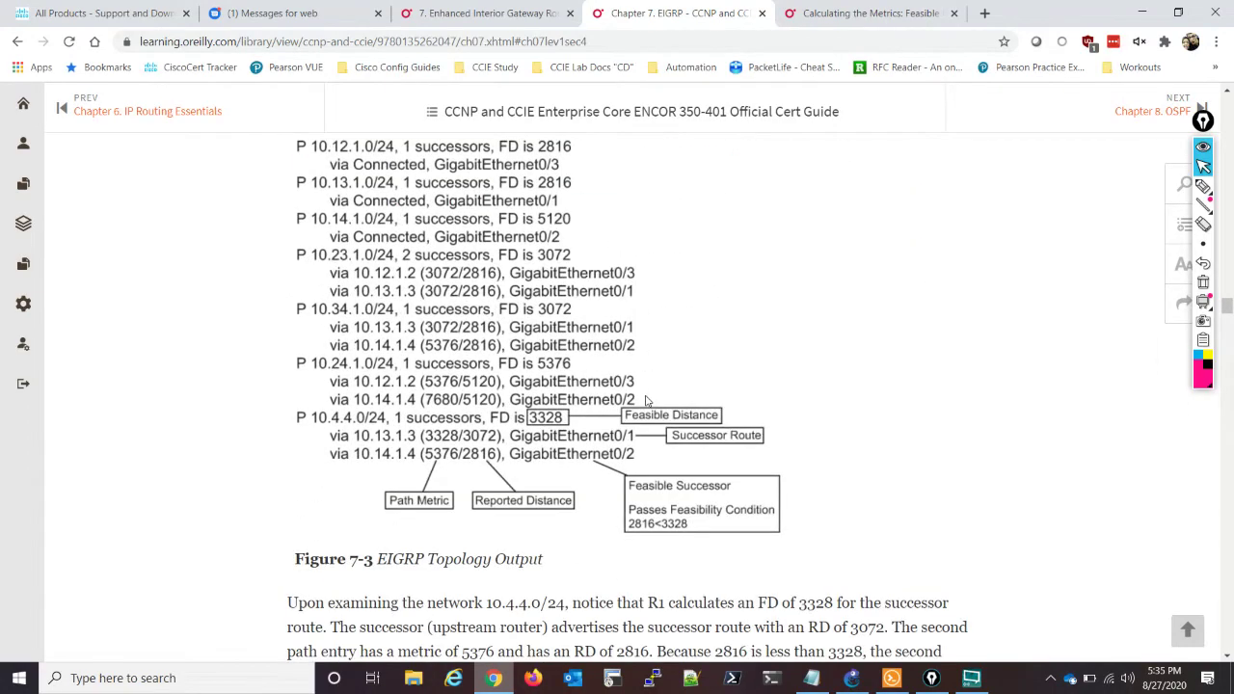
scroll(646, 401, "down", 3)
scroll(646, 401, "up", 4)
scroll(646, 401, "up", 4)
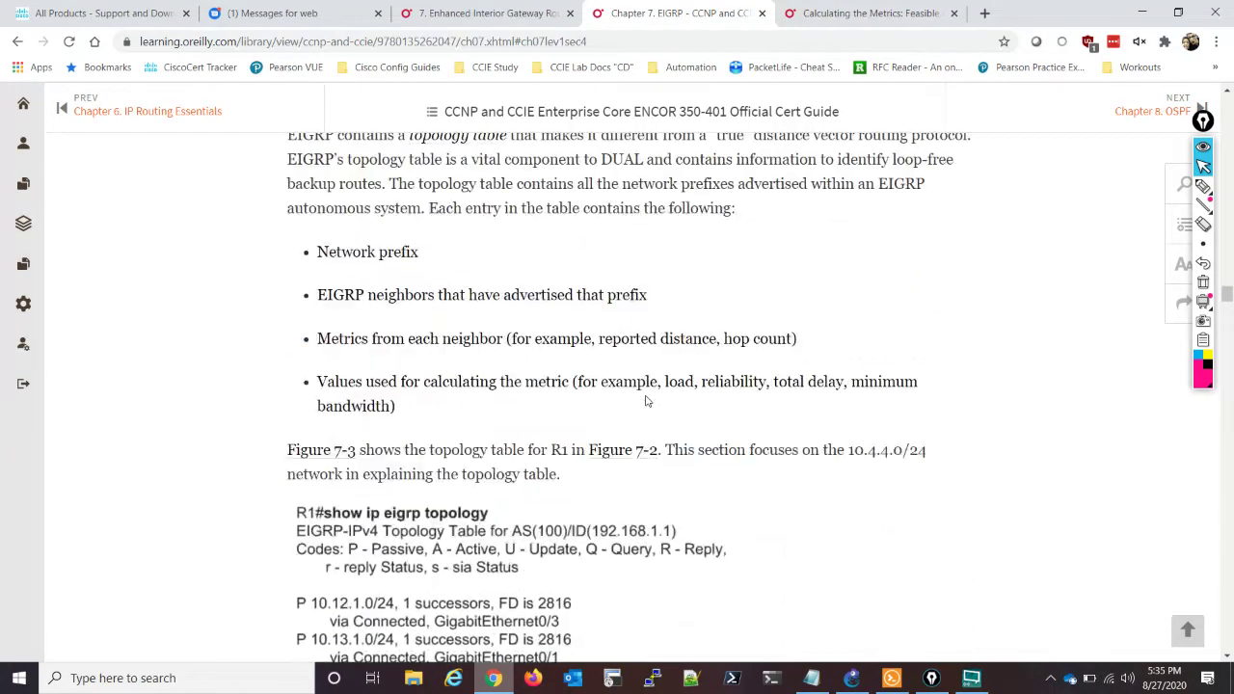
scroll(646, 401, "down", 5)
scroll(646, 401, "up", 7)
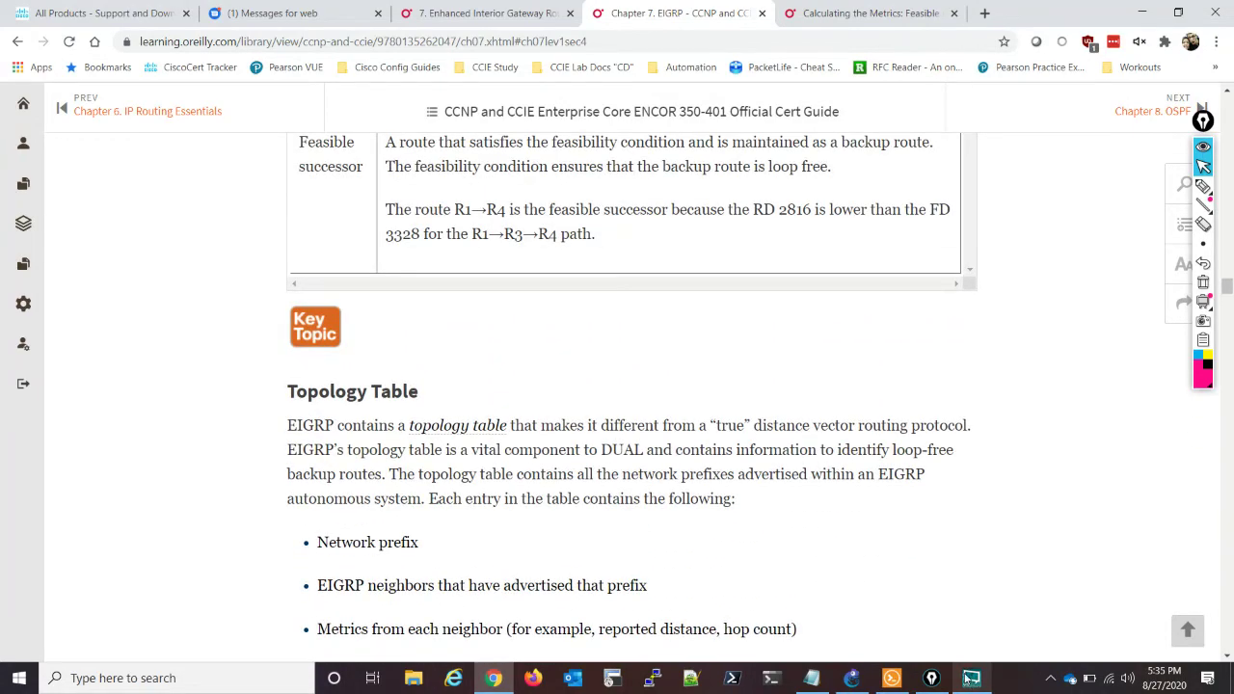
Return to the R1 console in Solar-PuTTY, highlight the 10.13.0.3 next hop, and check the network diagram in GNS3.
left_click(886, 681)
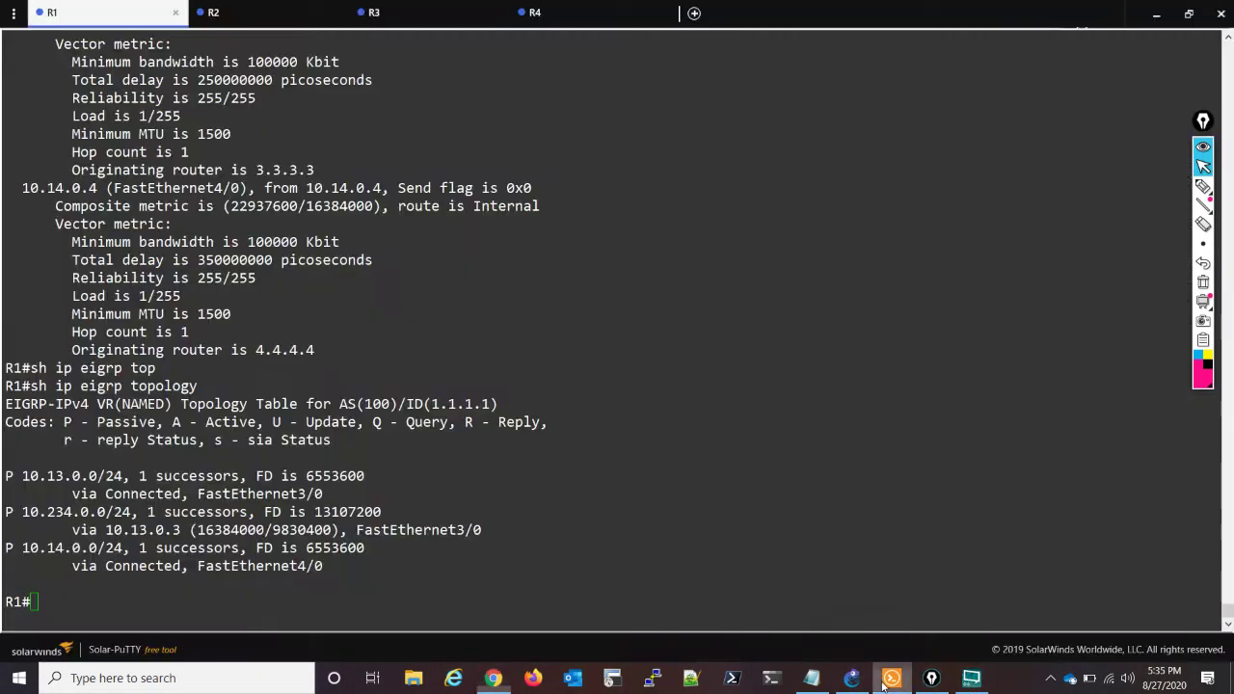
left_click(208, 603)
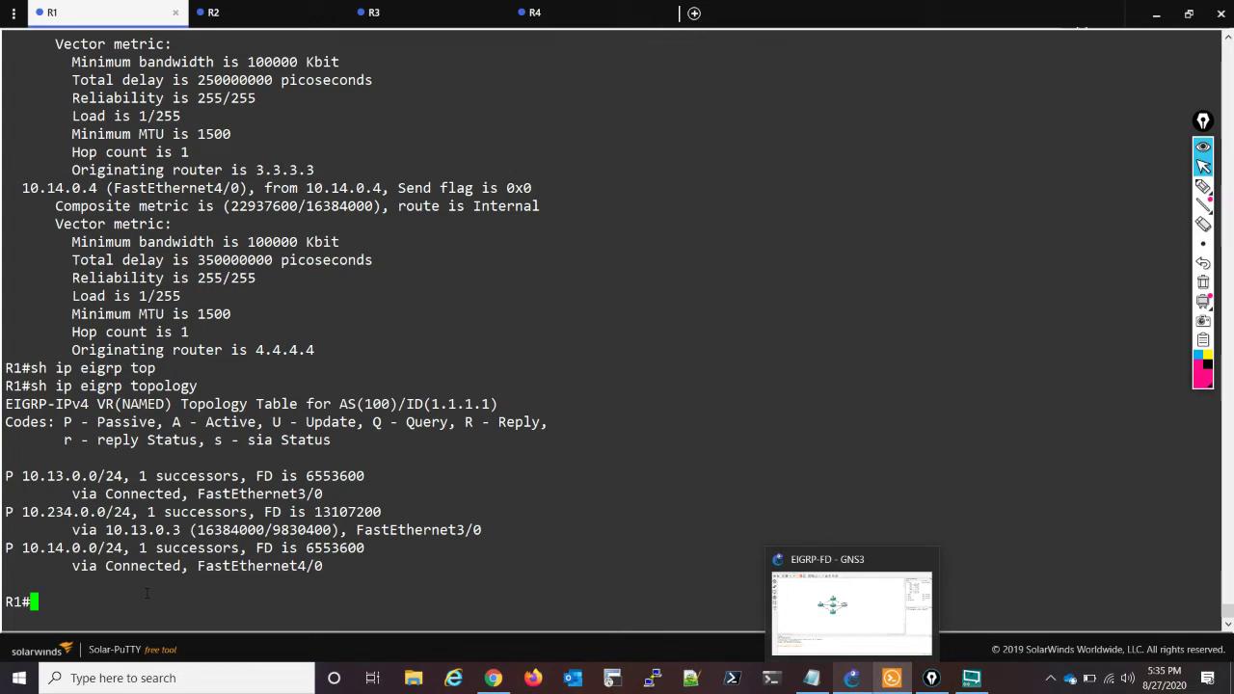
left_click_drag(140, 530, 181, 530)
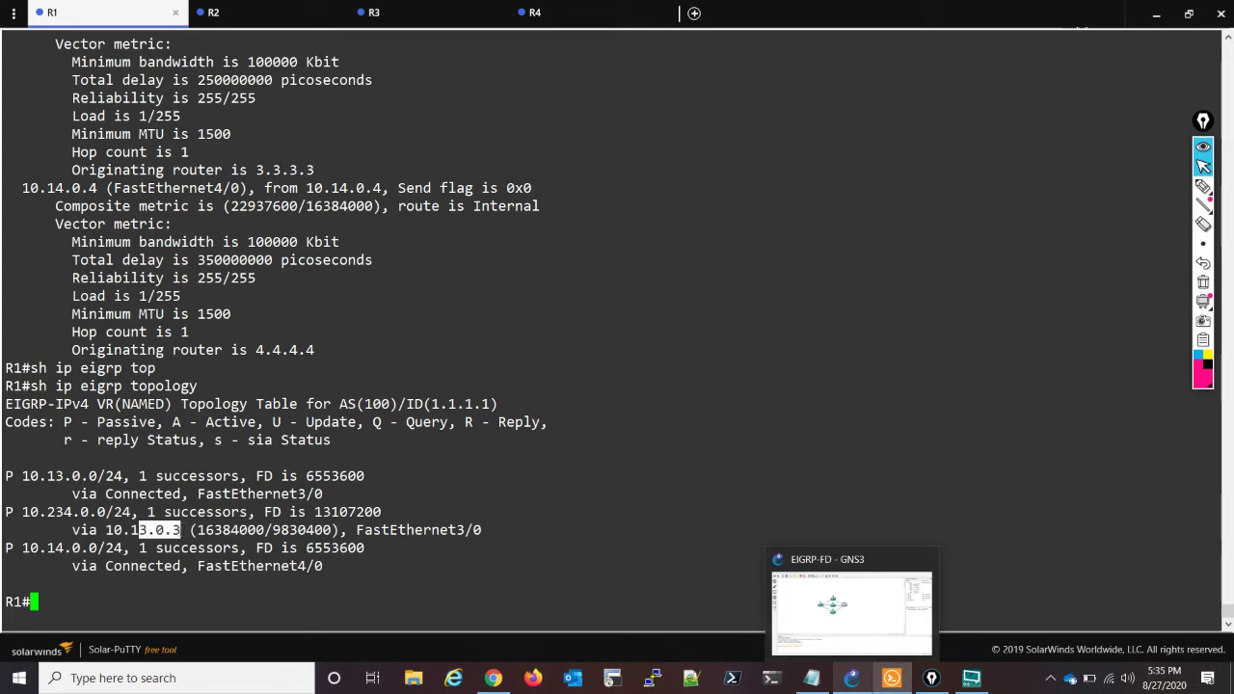
left_click(181, 530)
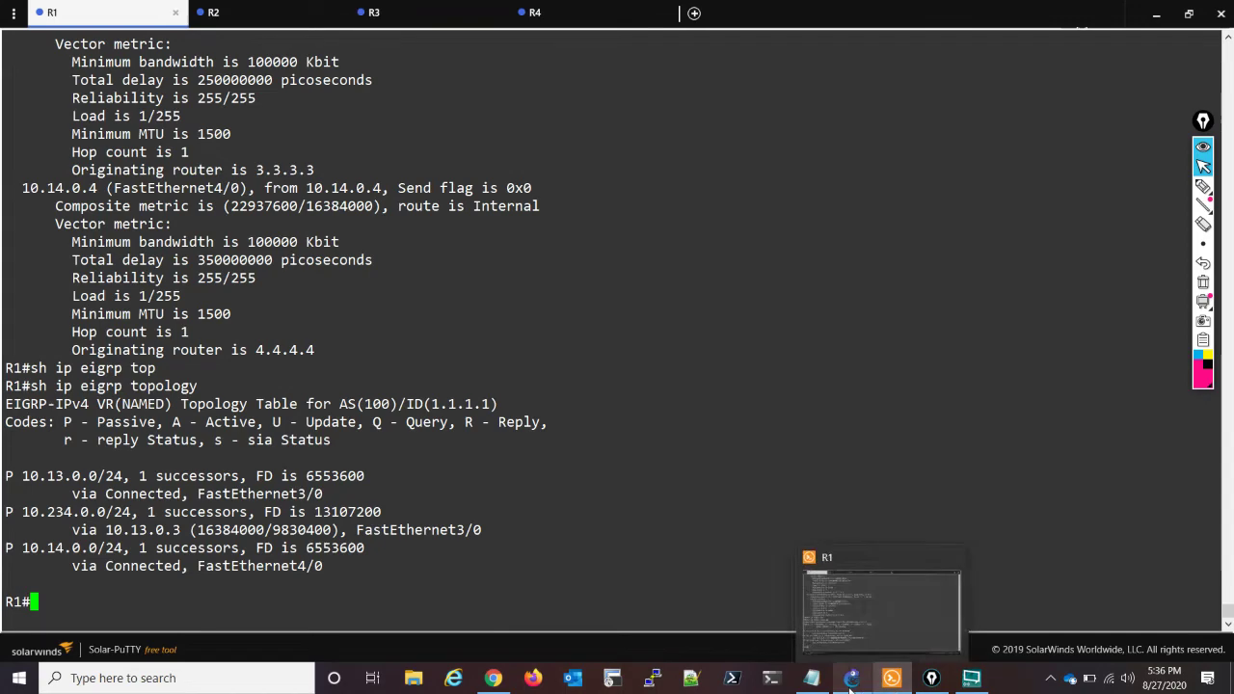
left_click(851, 678)
left_click(892, 678)
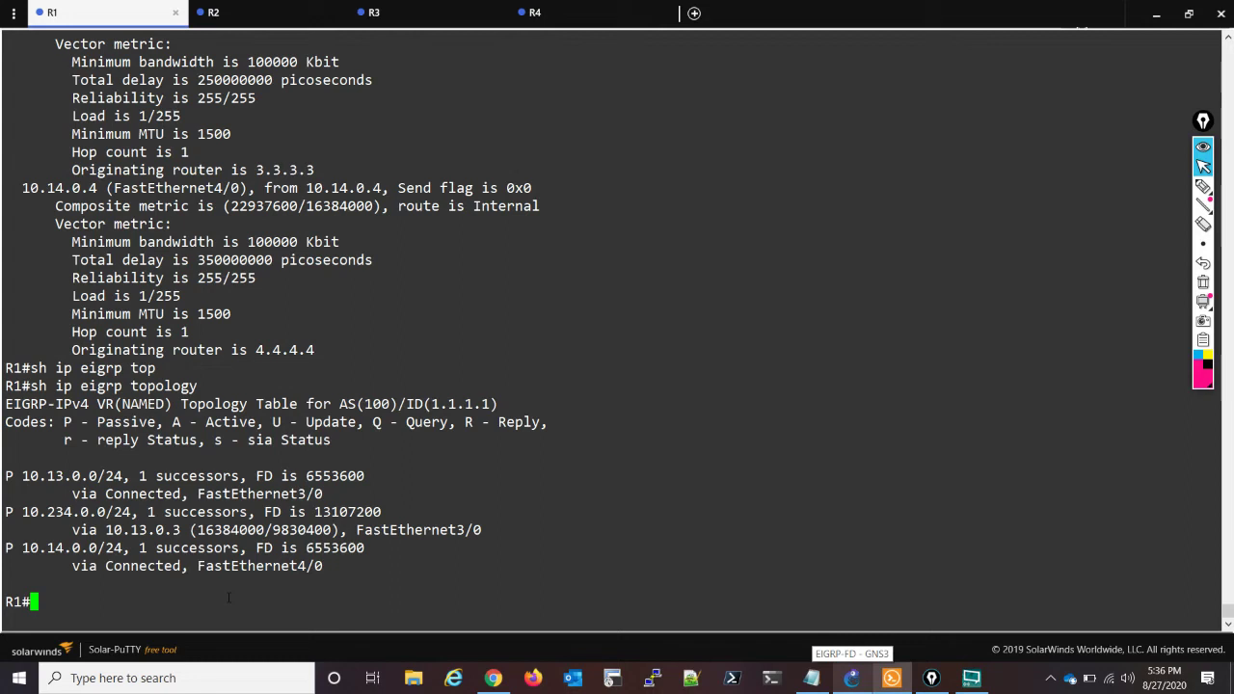
Enable interface fa3/0 on R1 with no shut and exit configuration mode.
type("conf t")
key("Return")
type("int fa")
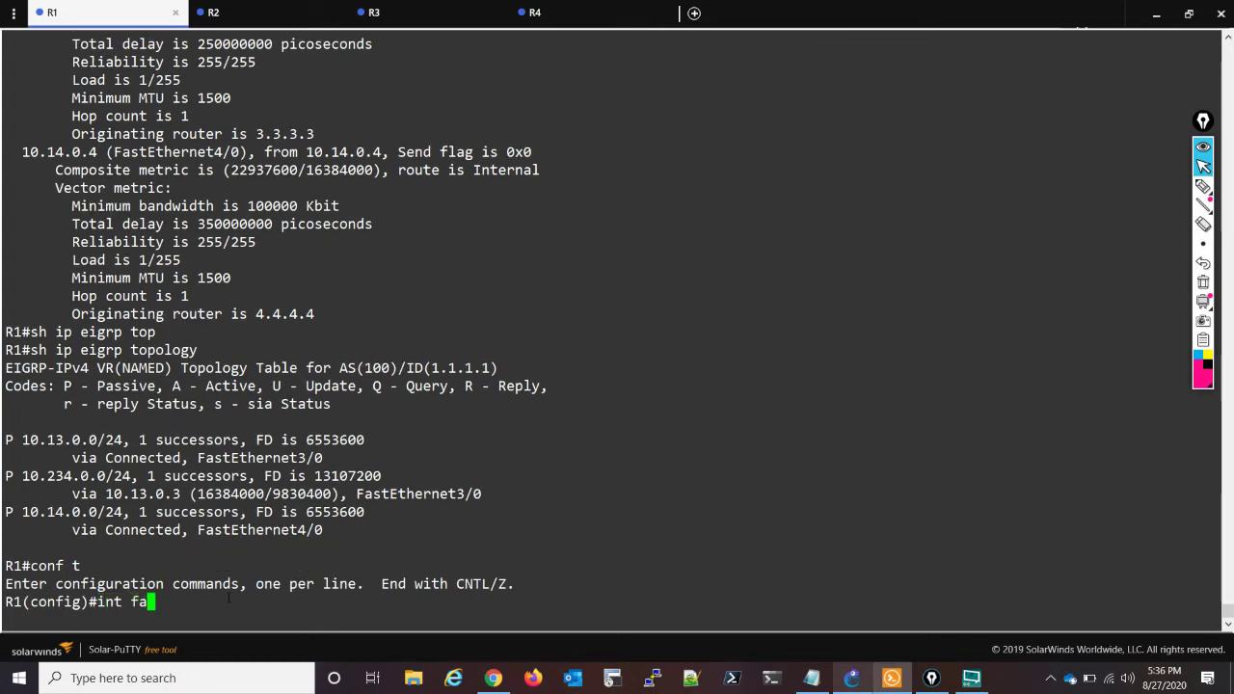
type("3/0")
key("Return")
type("no shut")
key("Return")
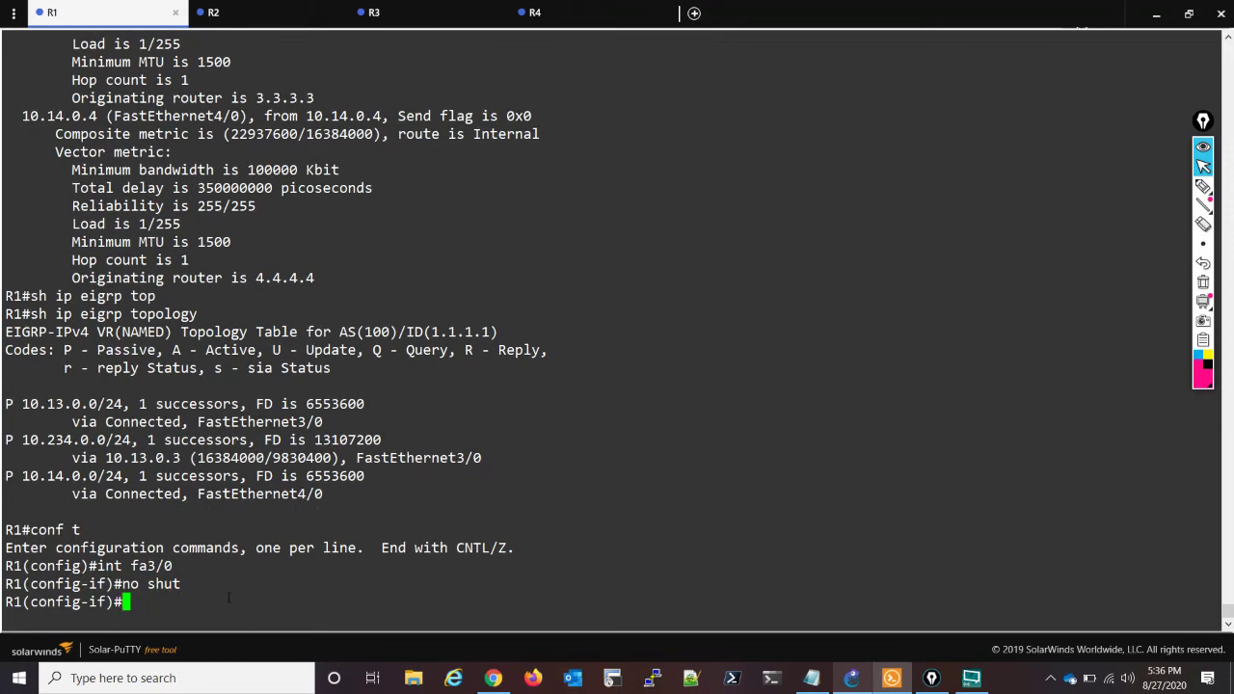
type("end")
key("Return")
key("Return")
key("Return")
key("Return")
key("Return")
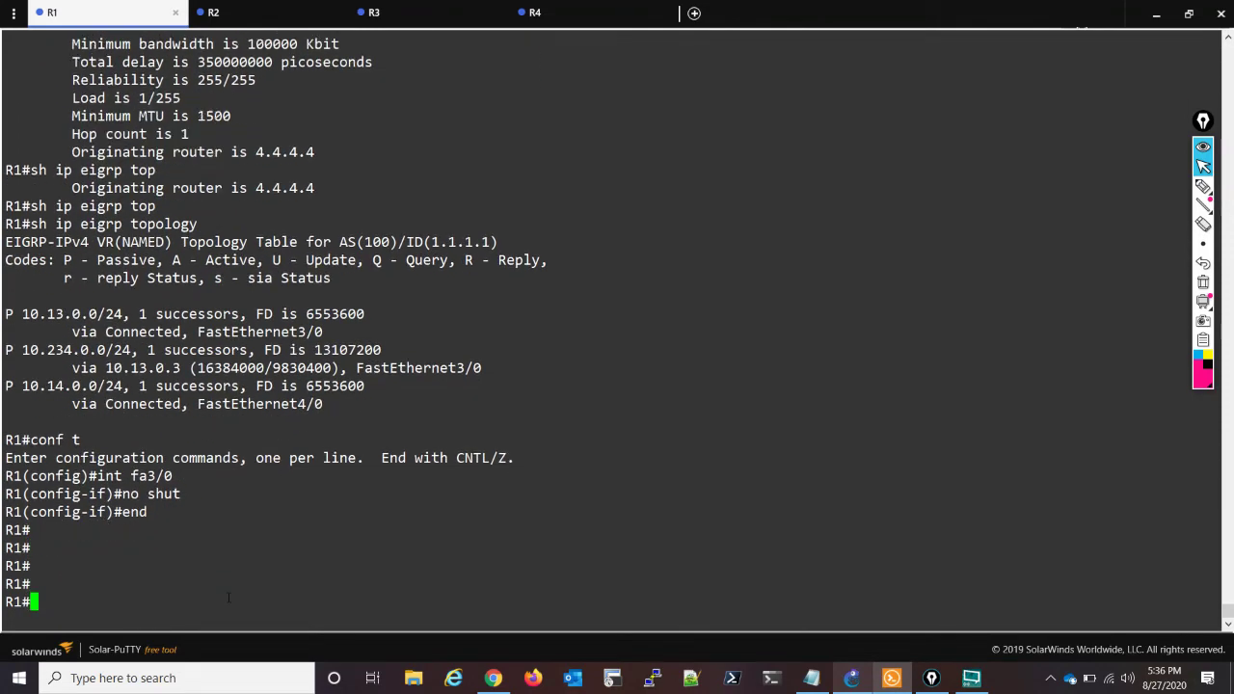
key("Return")
key("Return")
key("Return")
key("Return")
key("Return")
key("Return")
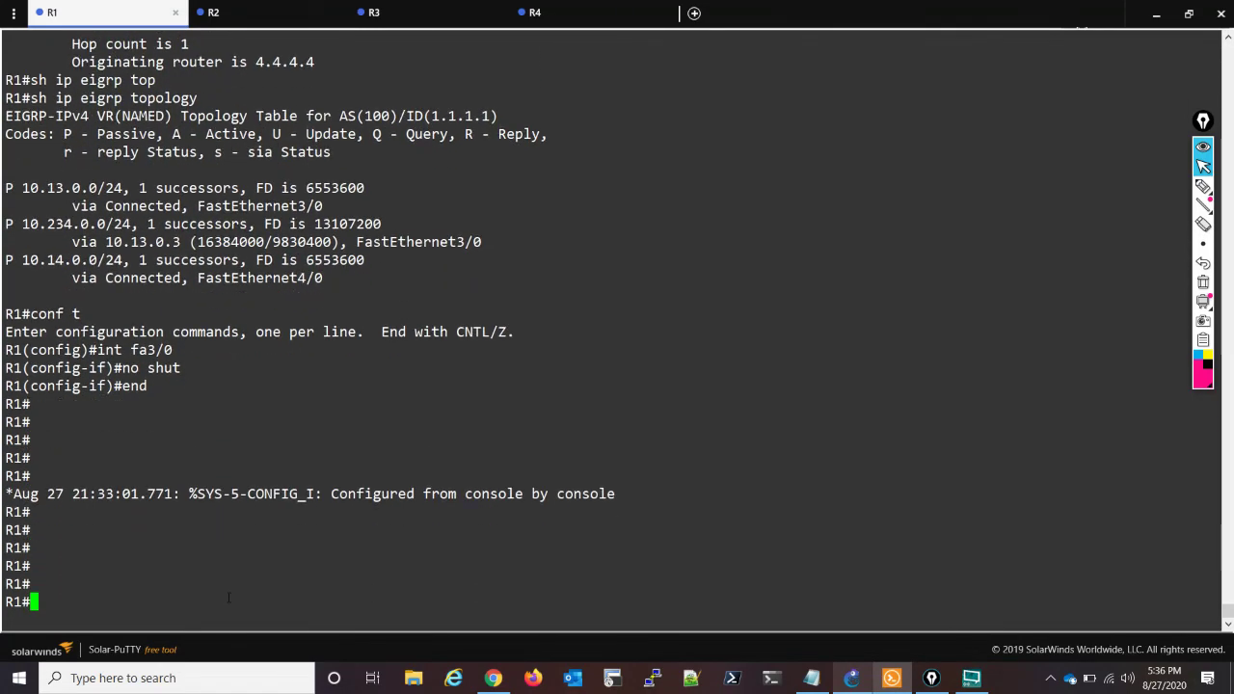
Shut down interface fa3/0 on R1 and exit configuration mode.
type("conf t")
key("Return")
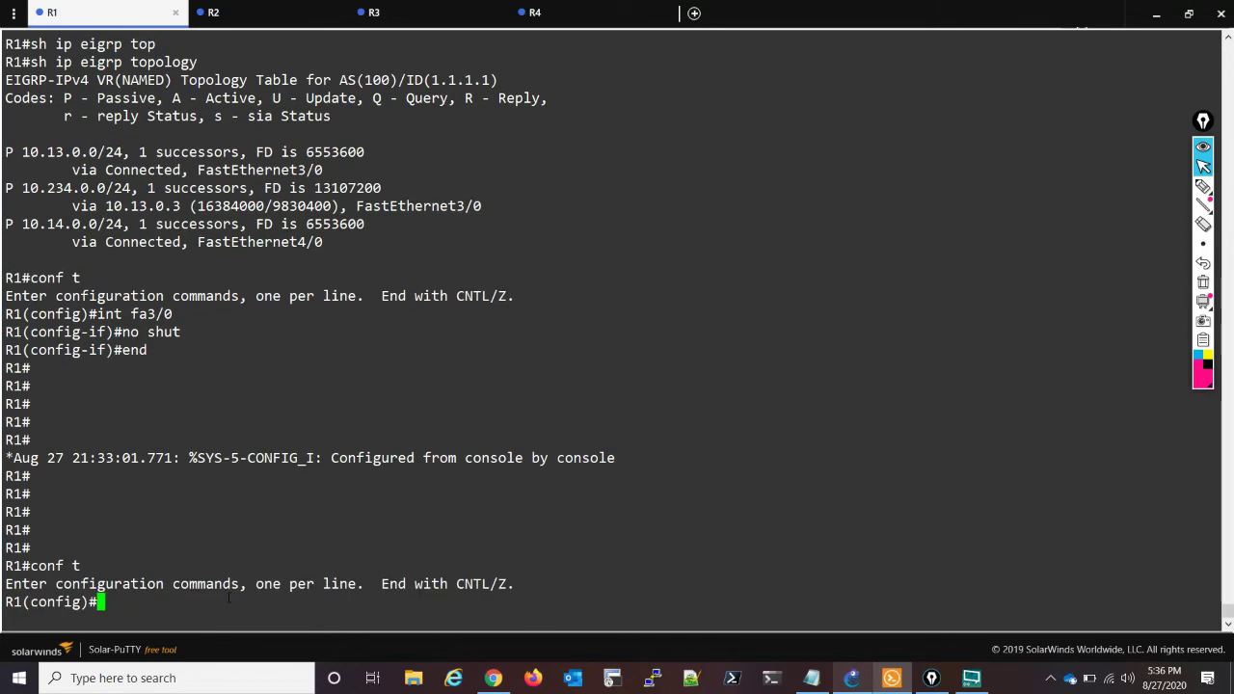
type("int fa3/0")
key("Return")
type("shut")
key("Return")
type("end")
key("Return")
key("Return")
key("Return")
key("Return")
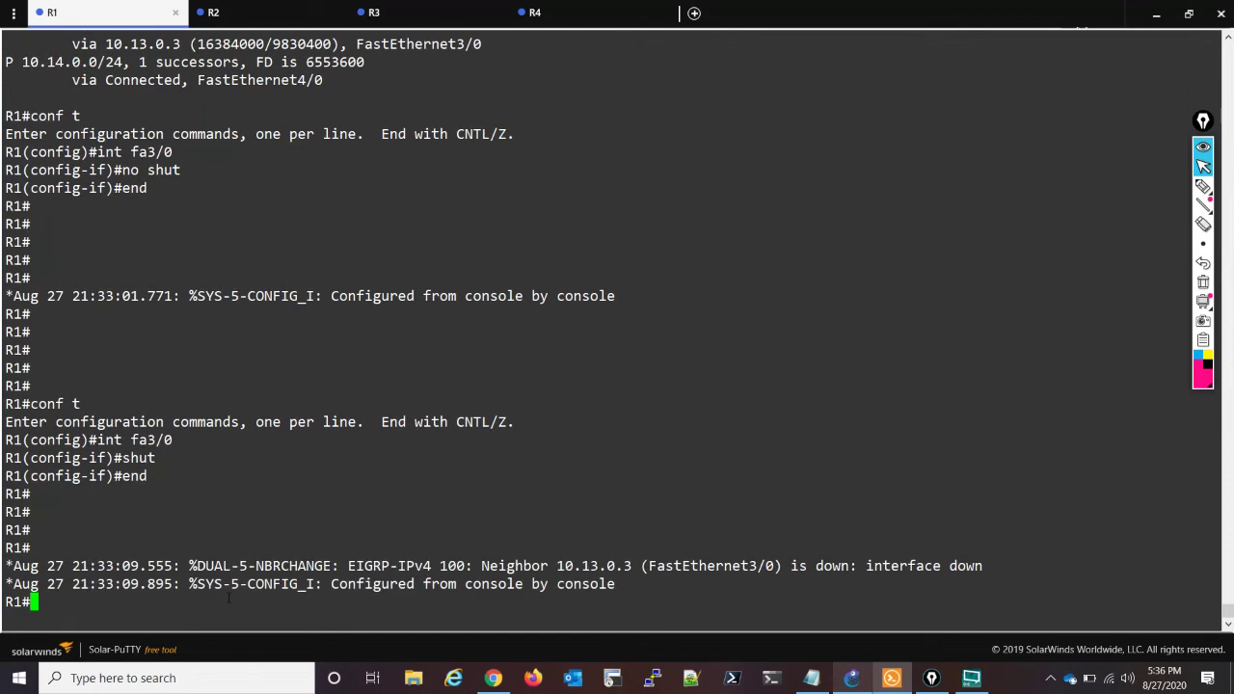
key("Return")
key("Return")
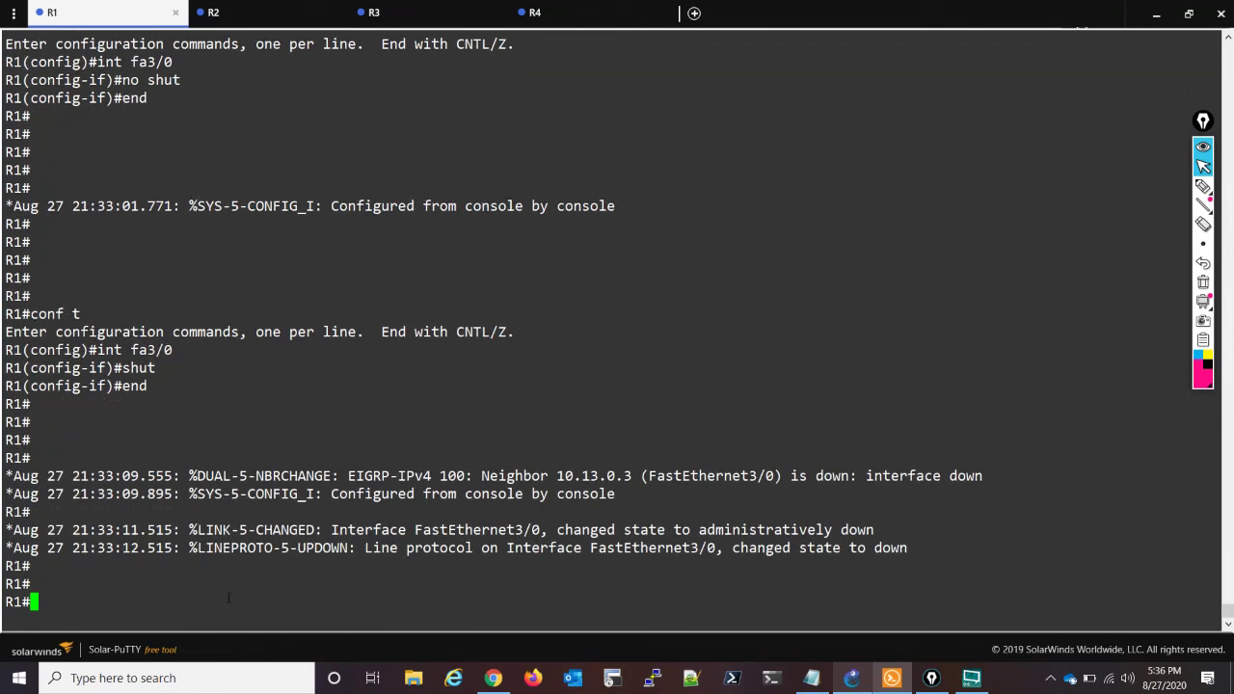
Display R1's EIGRP topology table and highlight the 10.14.0.4 next hop, its path metric and the FD of 10.234.0.0/24.
type("sh ip eigrp top")
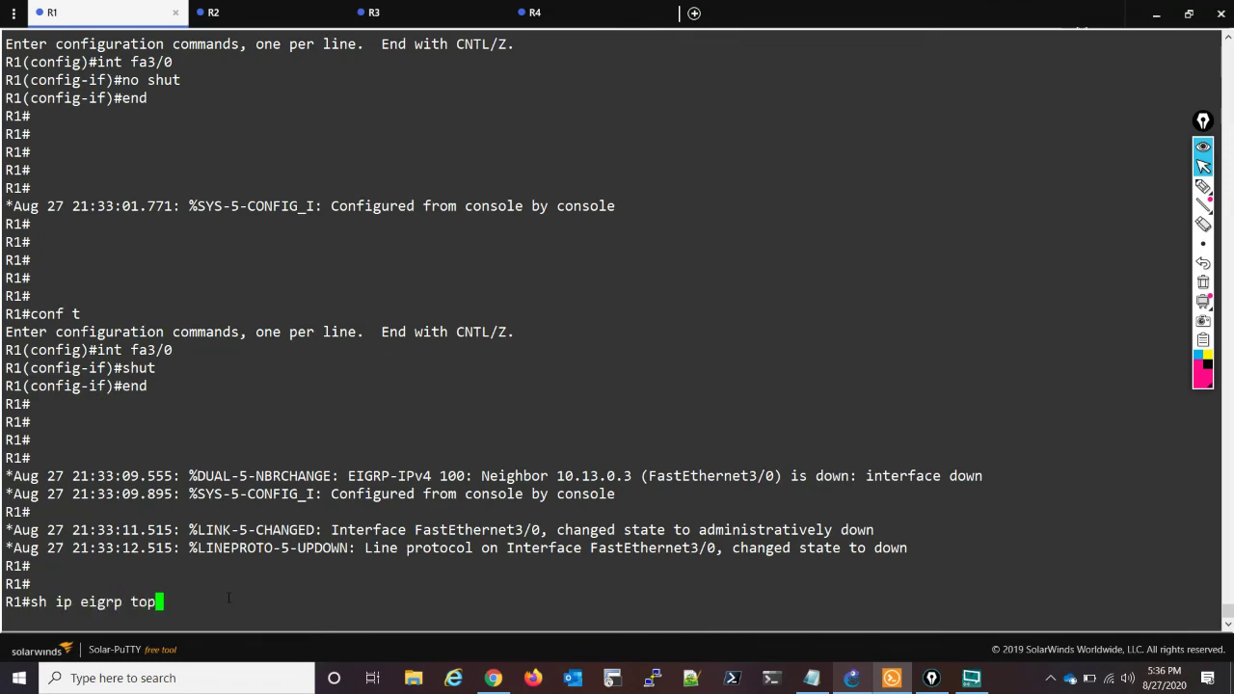
key("Tab")
key("Return")
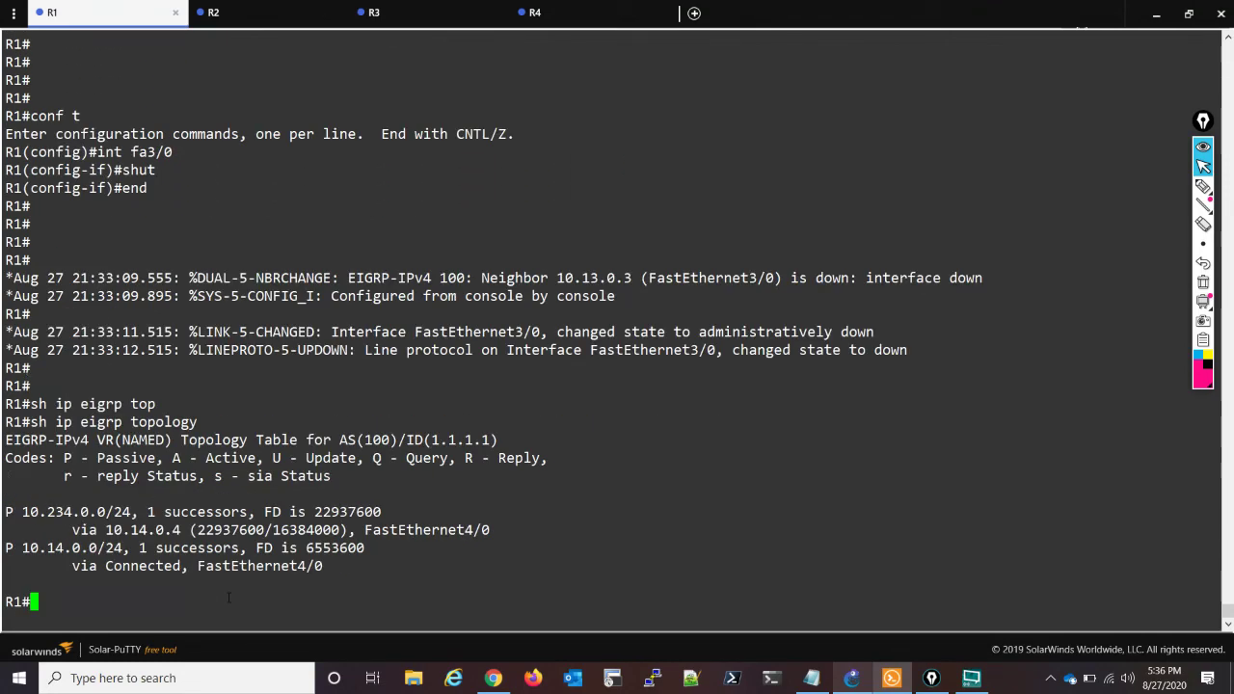
left_click_drag(130, 530, 173, 530)
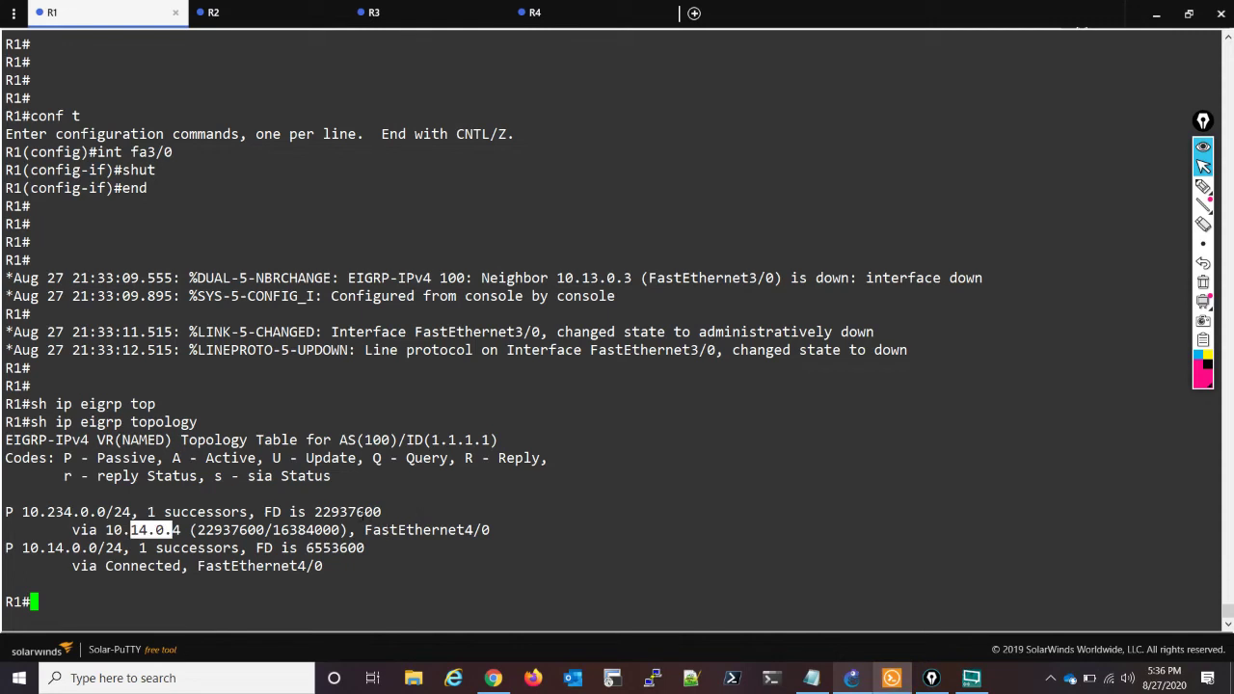
left_click_drag(314, 512, 330, 511)
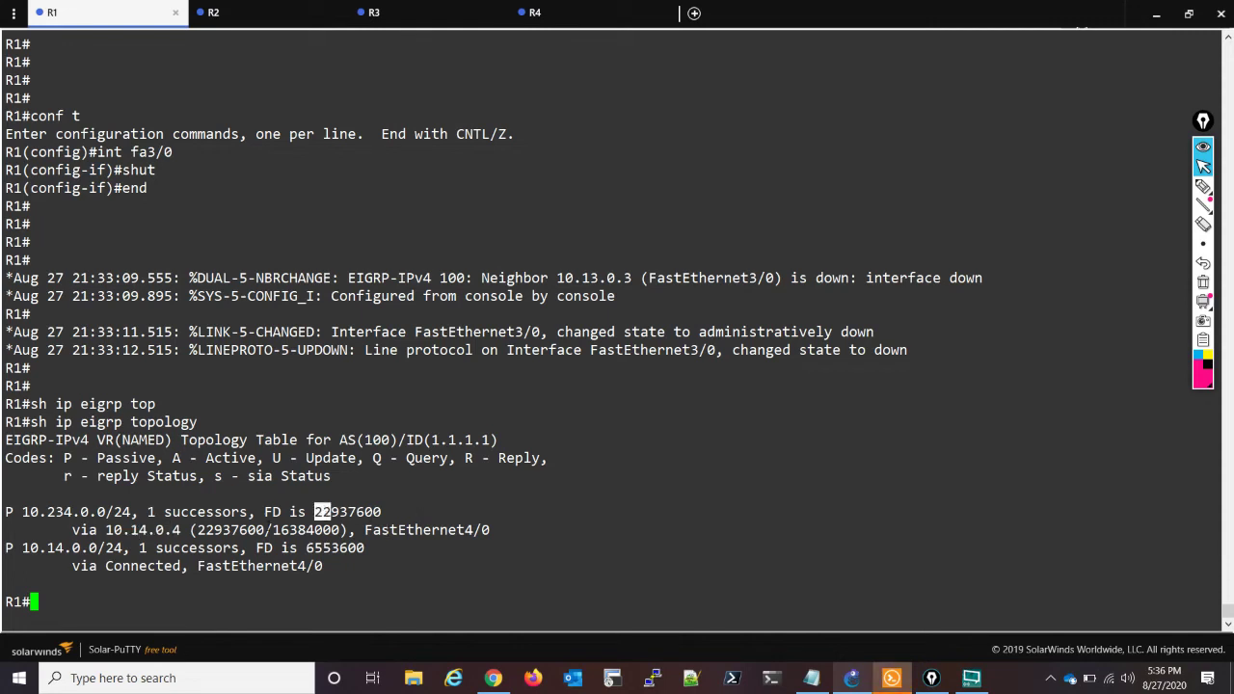
left_click_drag(198, 530, 214, 530)
left_click(163, 596)
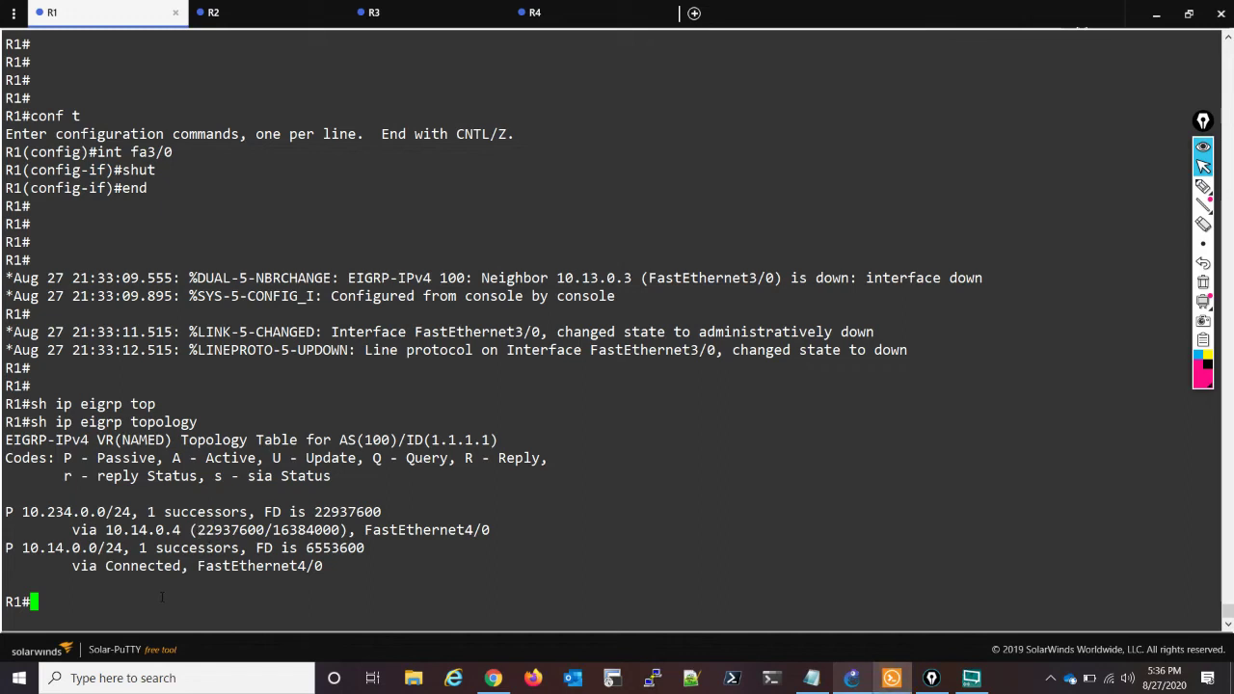
Bring interface fa2/0 on R1 back up with no shut and exit configuration mode.
type("conf t")
key("Return")
type("int fa2/0")
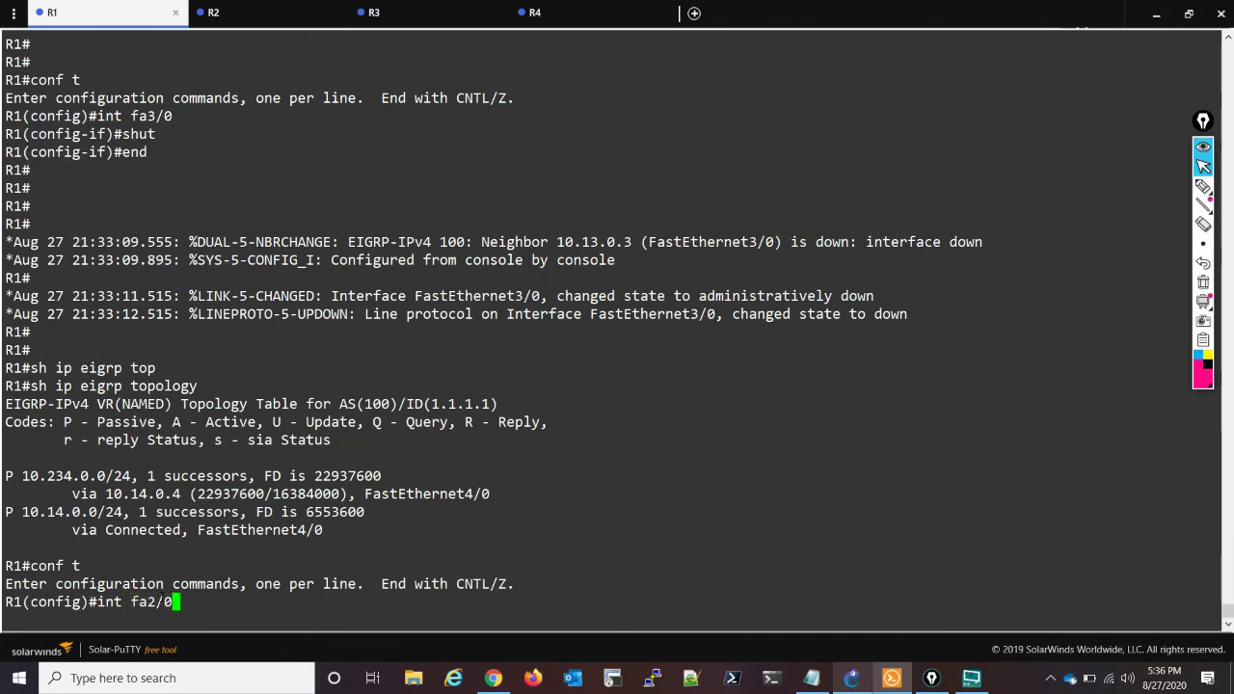
key("Return")
type("no shut")
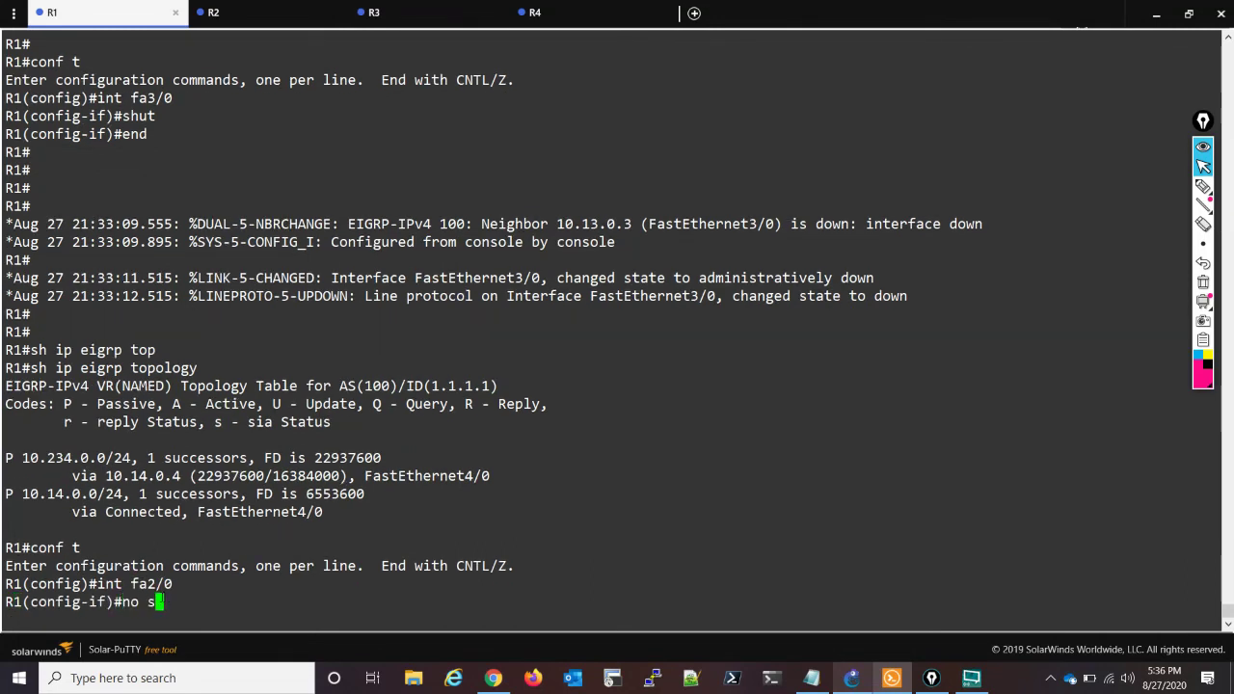
key("Return")
type("end")
key("Return")
key("Return")
key("Return")
key("Return")
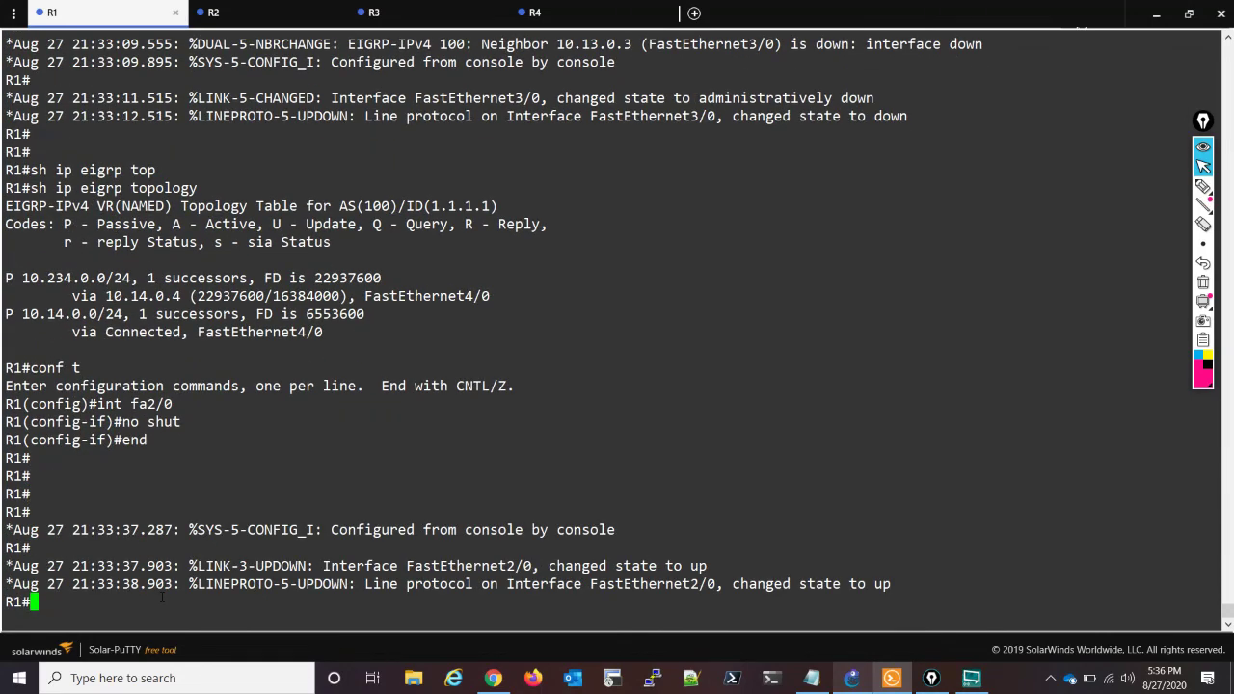
key("Return")
key("Return")
key("Return")
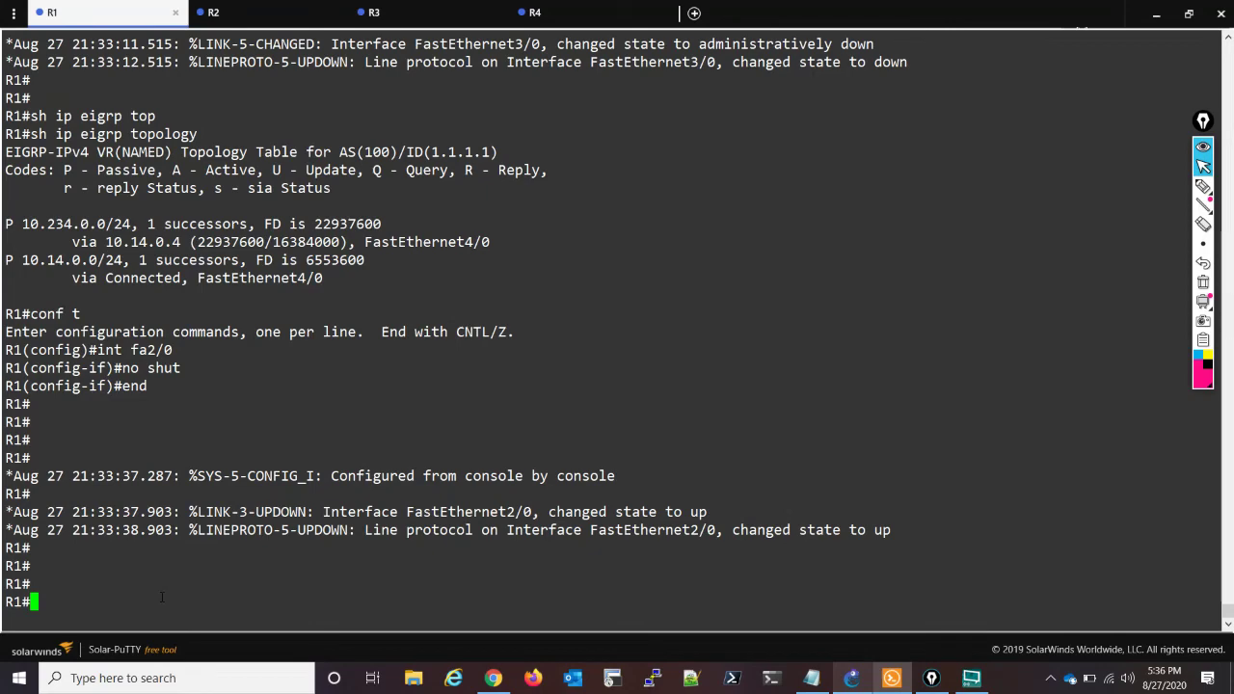
Rerun sh ip eigrp topology on R1 and highlight the FD of 10.234.0.0/24 and the end of its 10.12.0.2 next hop.
key("Up")
key("Up")
key("Return")
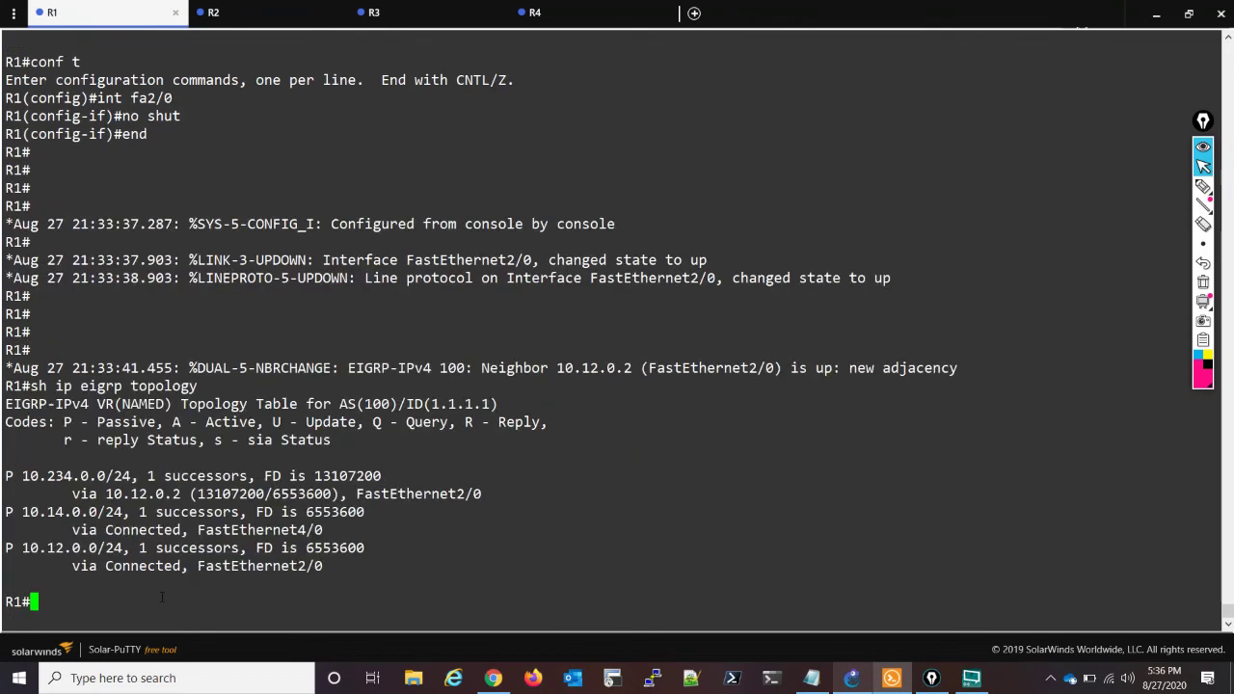
left_click_drag(315, 476, 339, 475)
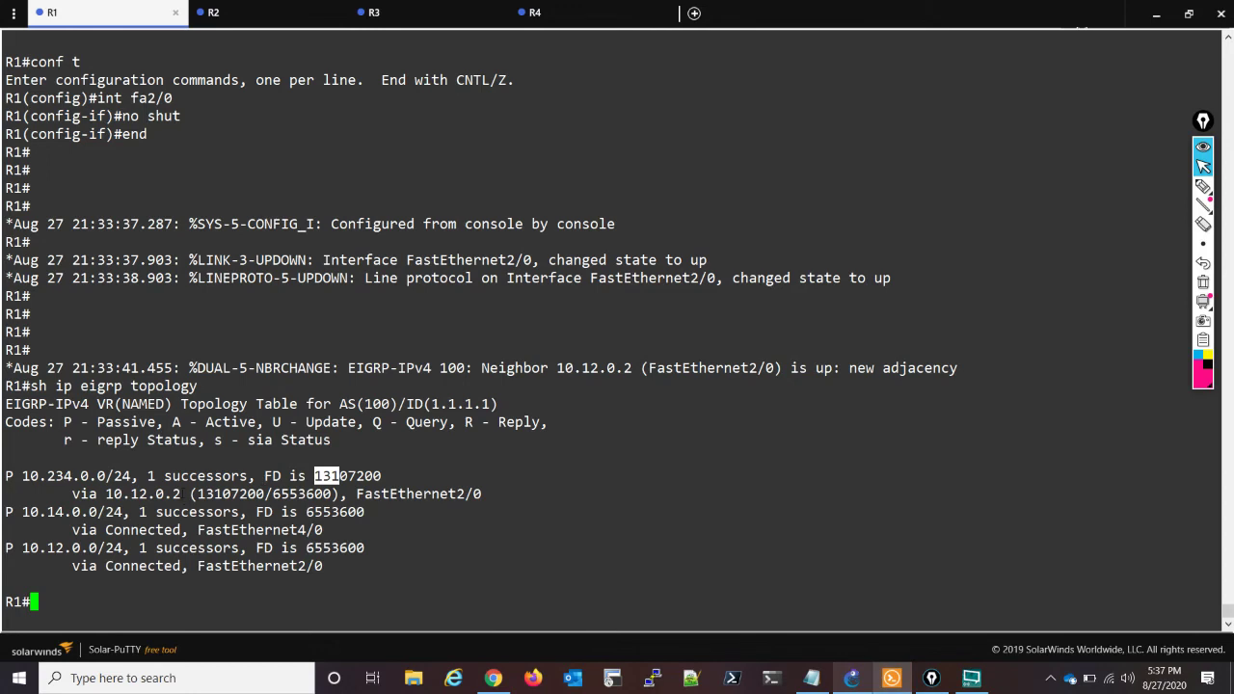
left_click_drag(164, 494, 189, 493)
left_click(172, 494)
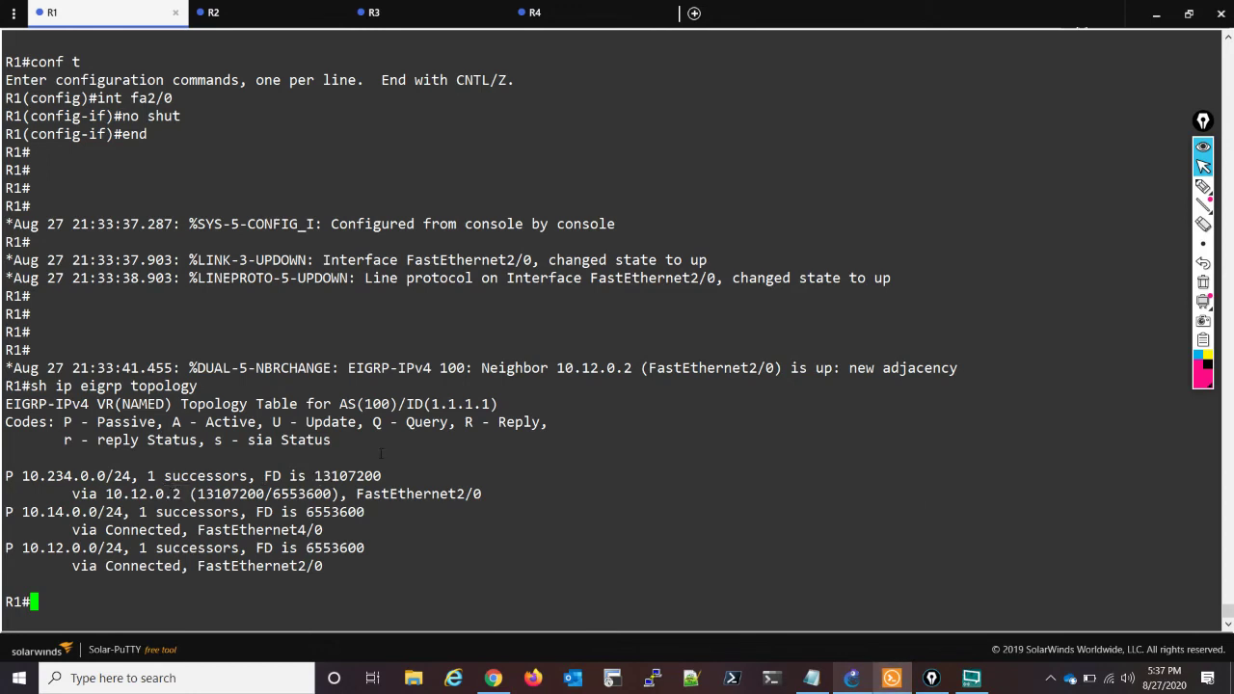